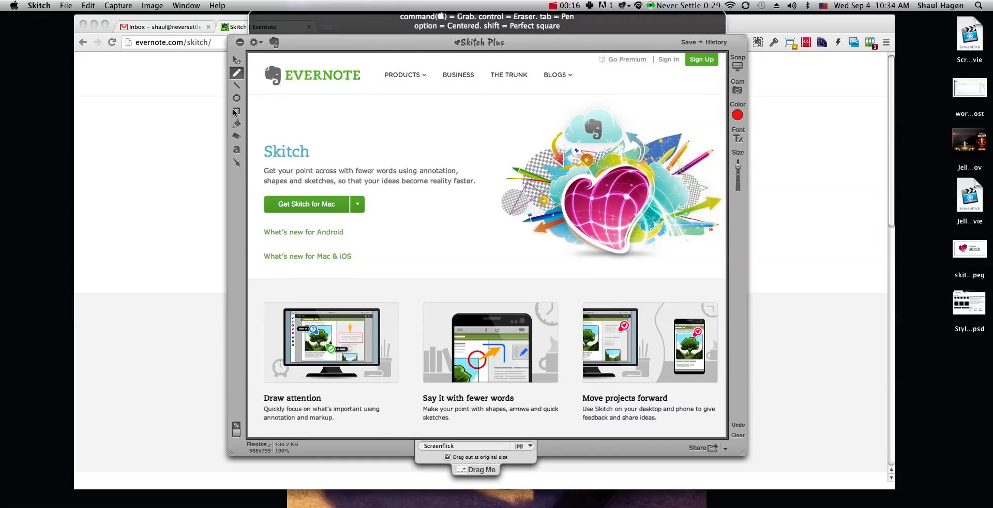
# Step: Frame the intro paragraph under the Skitch heading with a red rectangle and the two "What's new" links with an orange rectangle
pyautogui.click(236, 111)
pyautogui.moveTo(258, 163); pyautogui.dragTo(483, 190)
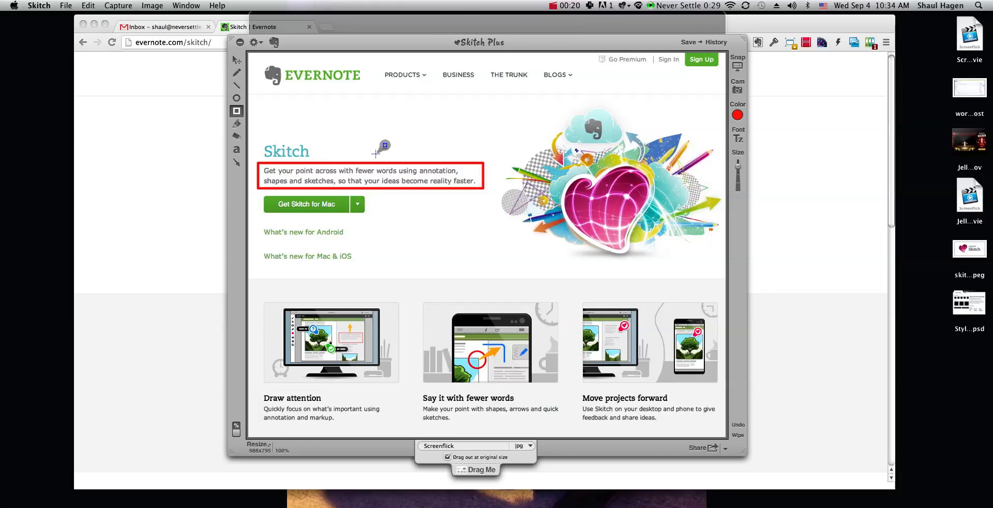
pyautogui.moveTo(743, 118)
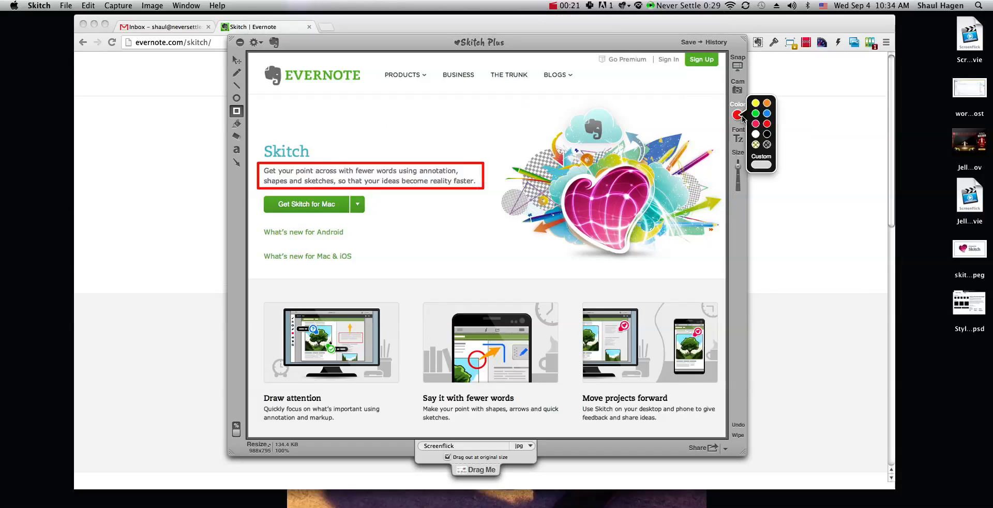
pyautogui.click(767, 103)
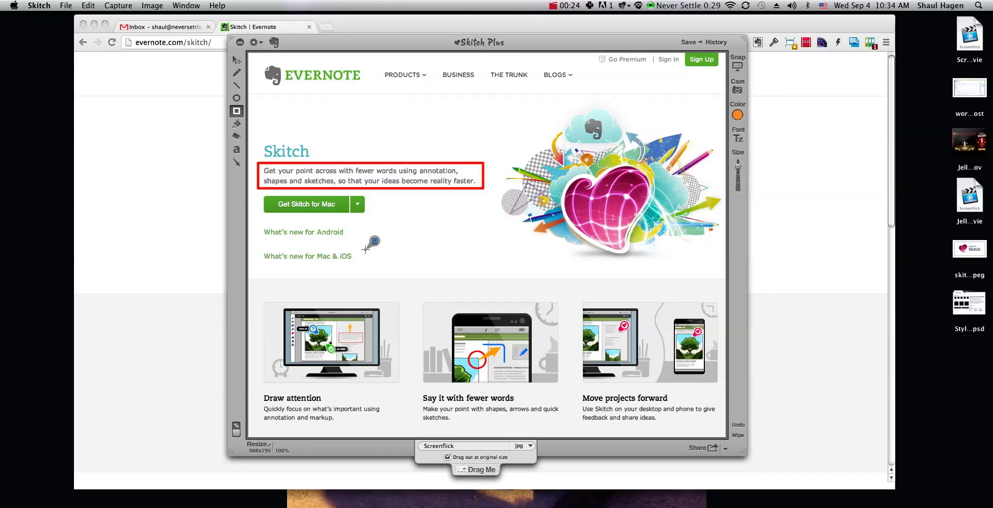
pyautogui.moveTo(365, 263); pyautogui.dragTo(254, 224)
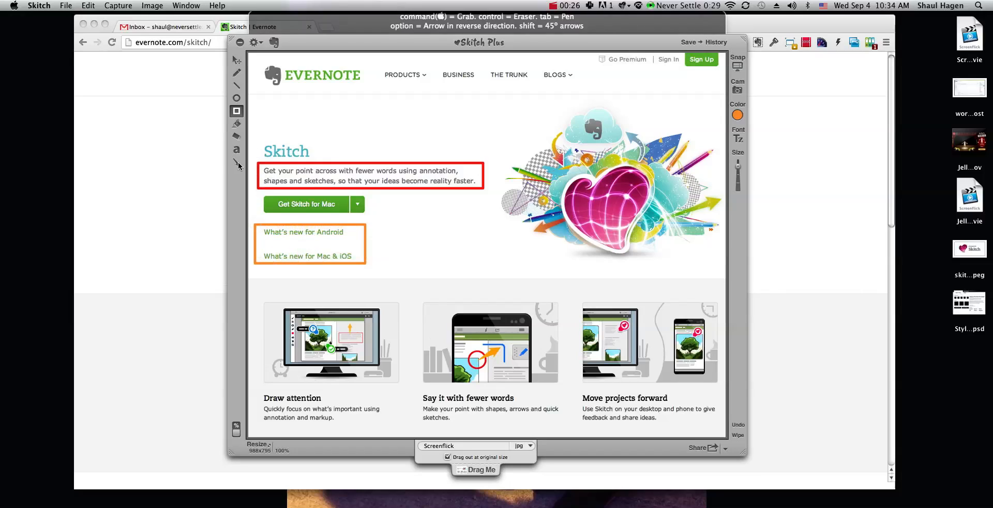
# Step: Draw an orange arrow pointing at the "Get Skitch for Mac" button and caption its tail "Change button color"
pyautogui.moveTo(424, 241); pyautogui.dragTo(366, 209)
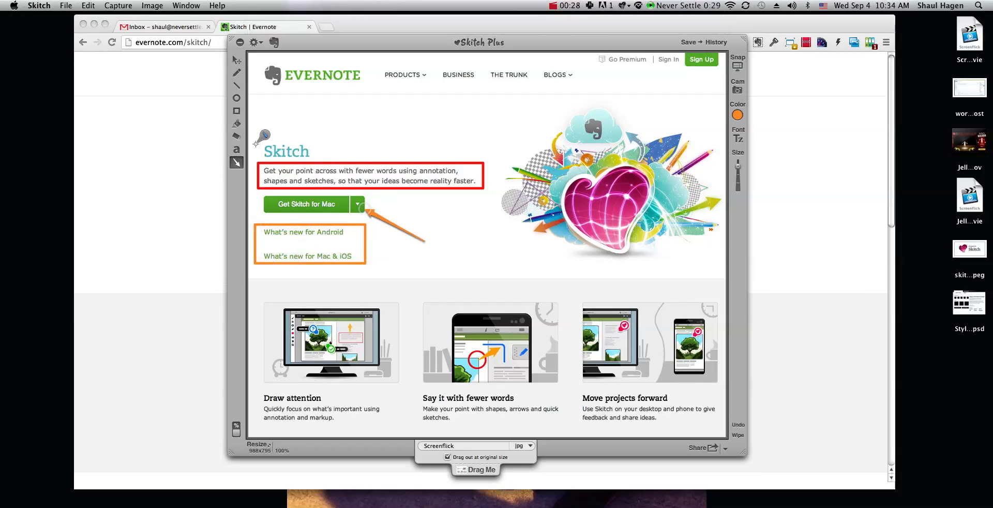
pyautogui.click(236, 150)
pyautogui.click(443, 244)
pyautogui.write('ok')
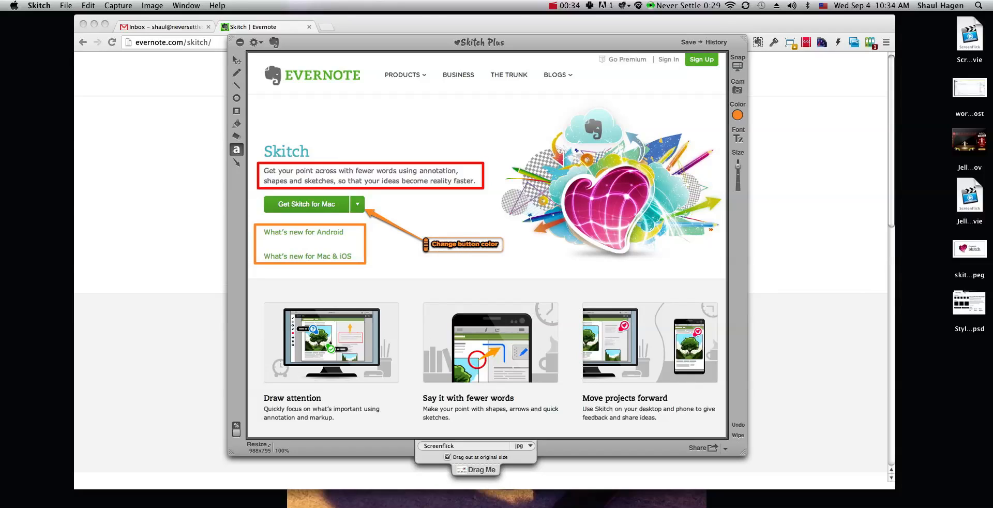
# Step: Circle the PRODUCTS entry in the page header freehand in orange
pyautogui.click(236, 73)
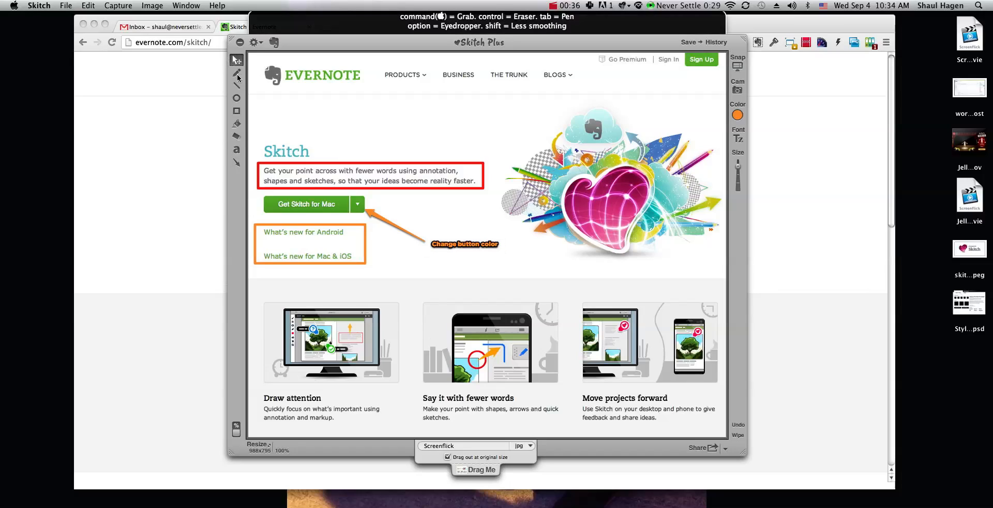
pyautogui.moveTo(375, 61)
pyautogui.mouseDown()
pyautogui.moveTo(411, 101)
pyautogui.moveTo(364, 67)
pyautogui.mouseUp()
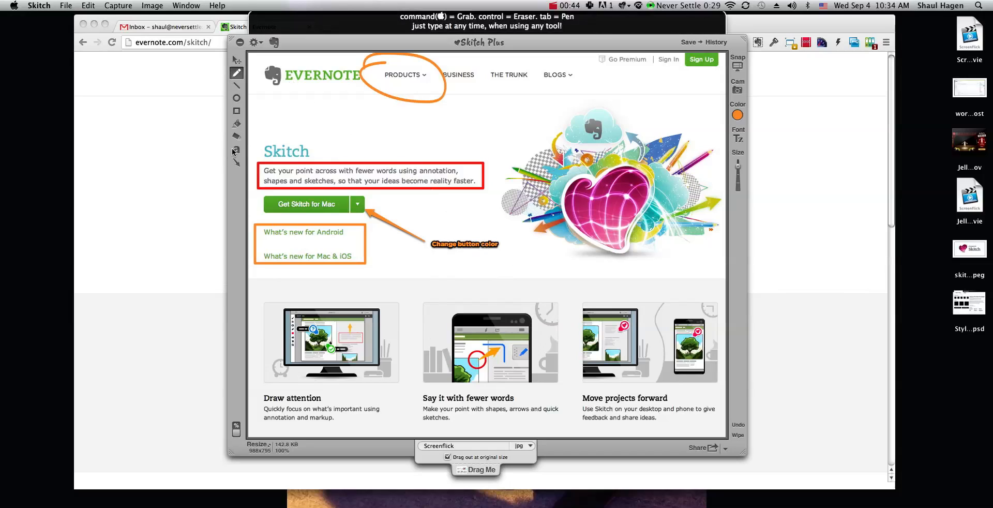
# Step: Enlarge the "Change button color" caption
pyautogui.click(236, 60)
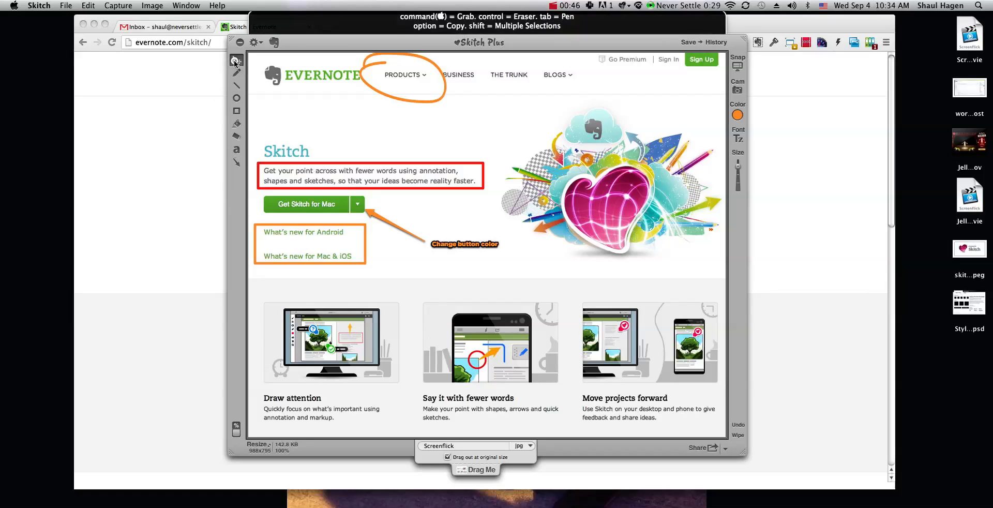
pyautogui.click(468, 239)
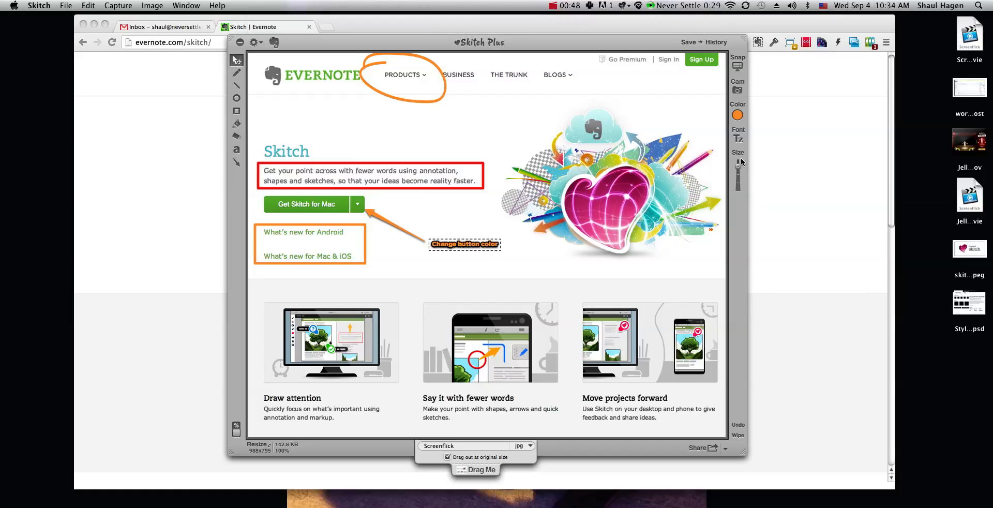
pyautogui.moveTo(739, 168); pyautogui.dragTo(739, 174)
pyautogui.click(461, 215)
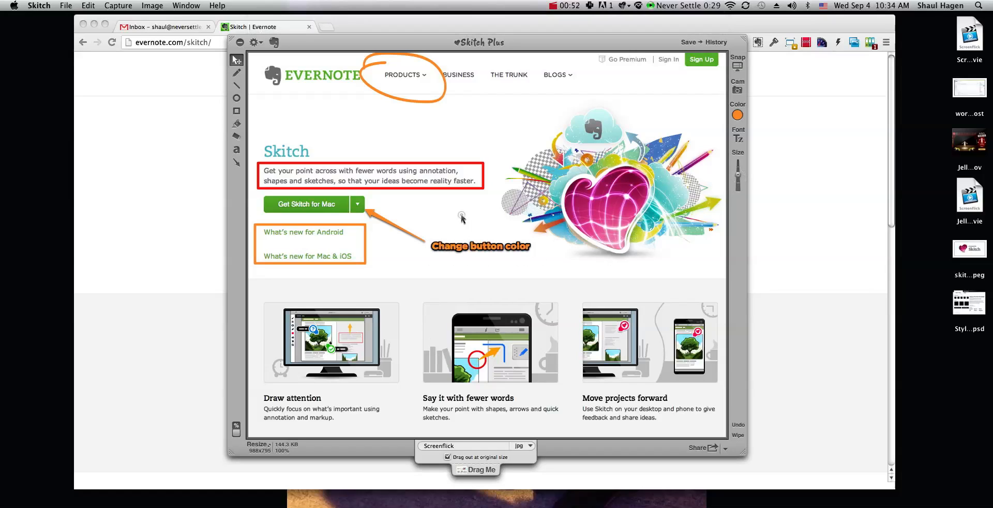
# Step: Recolor the arrow and the "Change button color" caption together to green
pyautogui.click(457, 247)
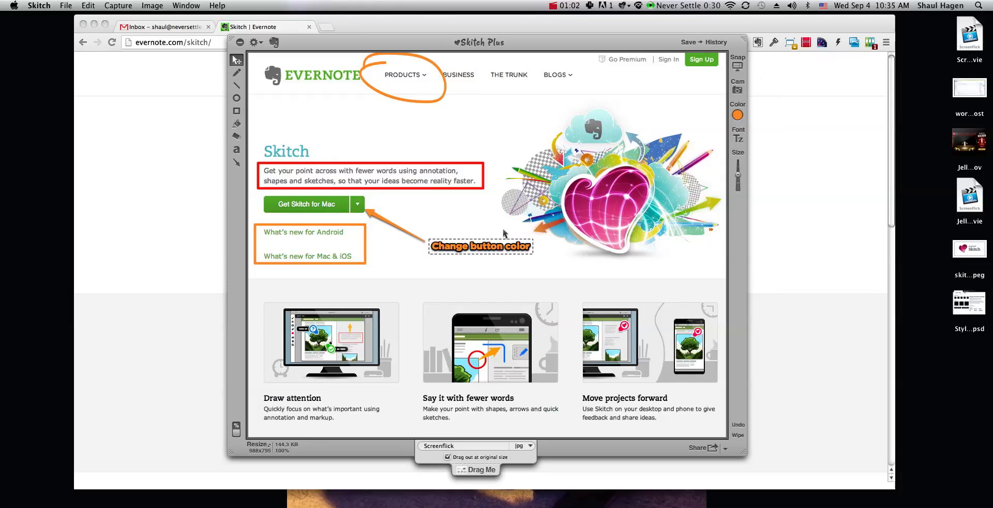
pyautogui.click(487, 212)
pyautogui.click(447, 248)
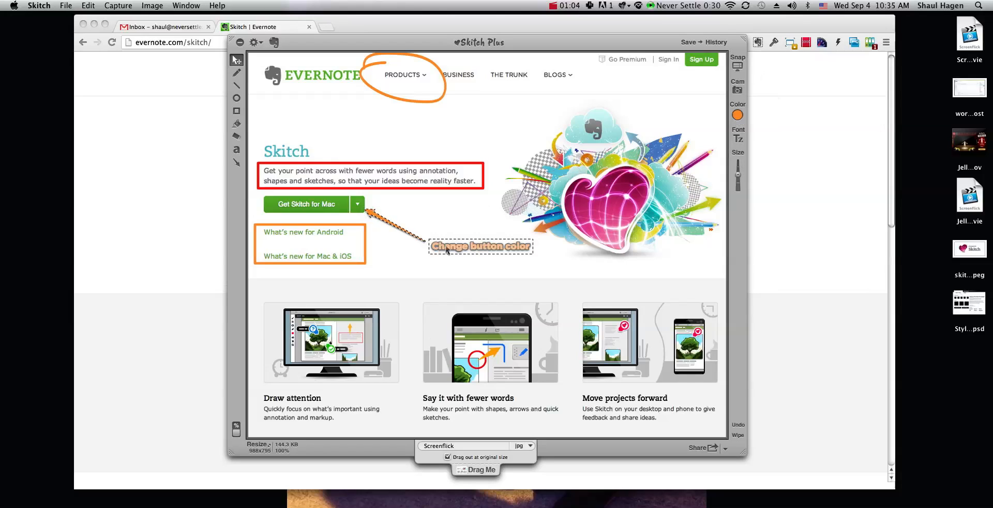
pyautogui.click(737, 115)
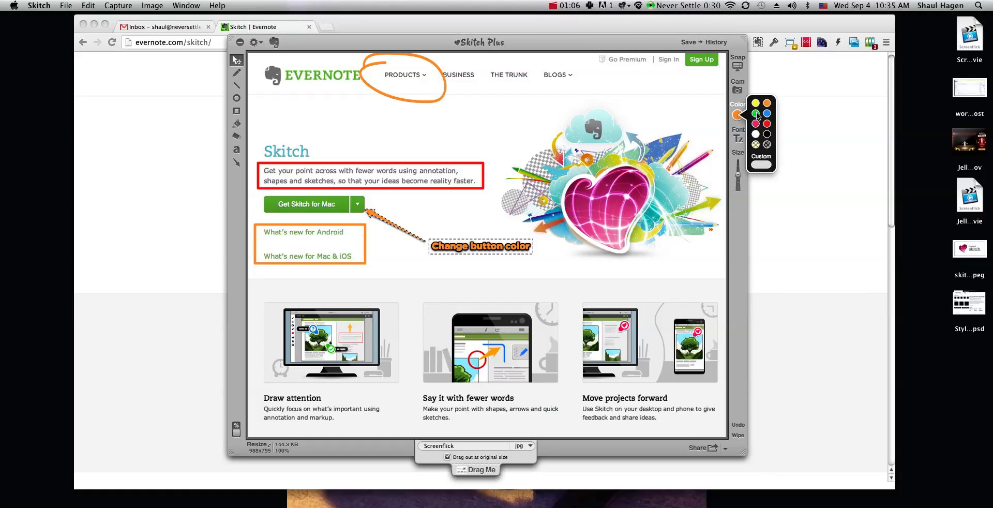
pyautogui.click(756, 114)
pyautogui.click(479, 212)
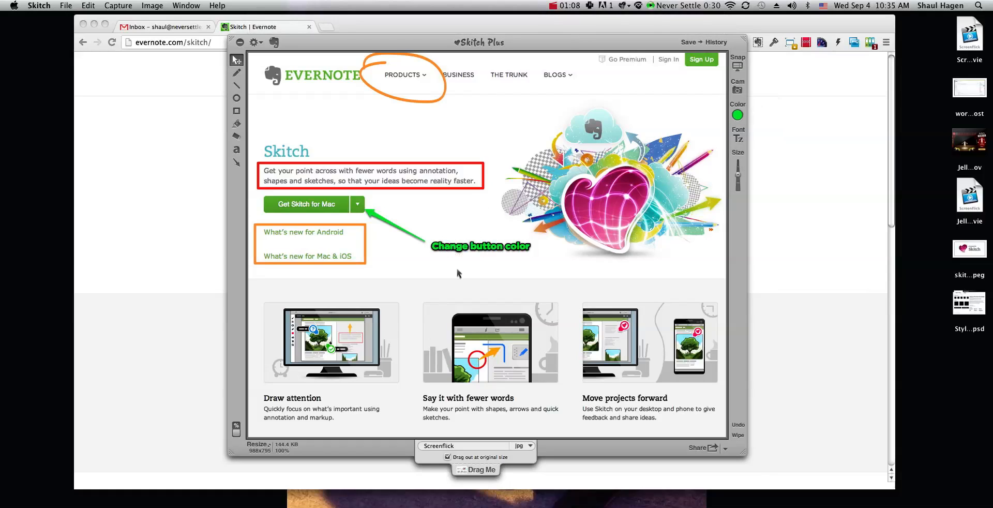
# Step: Draw a second green arrow at maximum thickness, pointing at the "Get Skitch for Mac" button above the first arrow
pyautogui.click(237, 163)
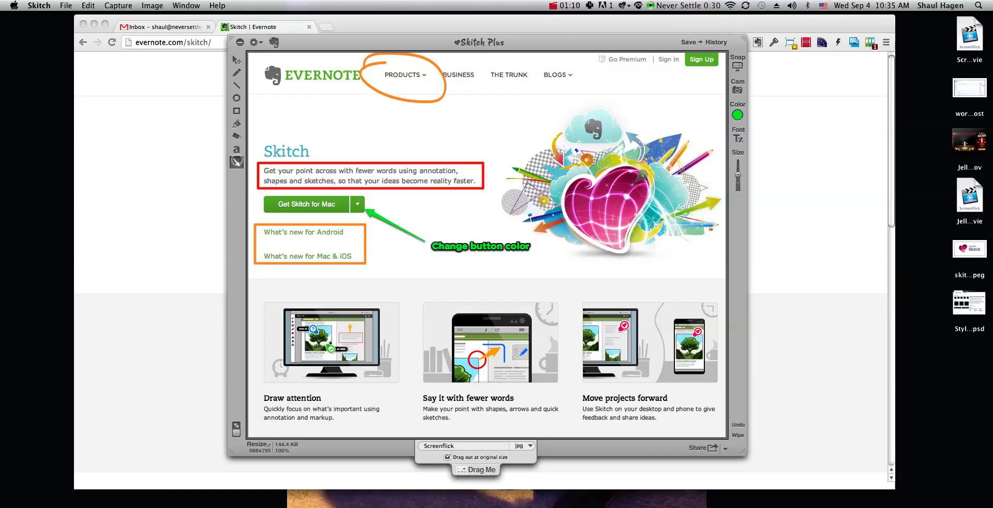
pyautogui.moveTo(740, 176); pyautogui.dragTo(737, 191)
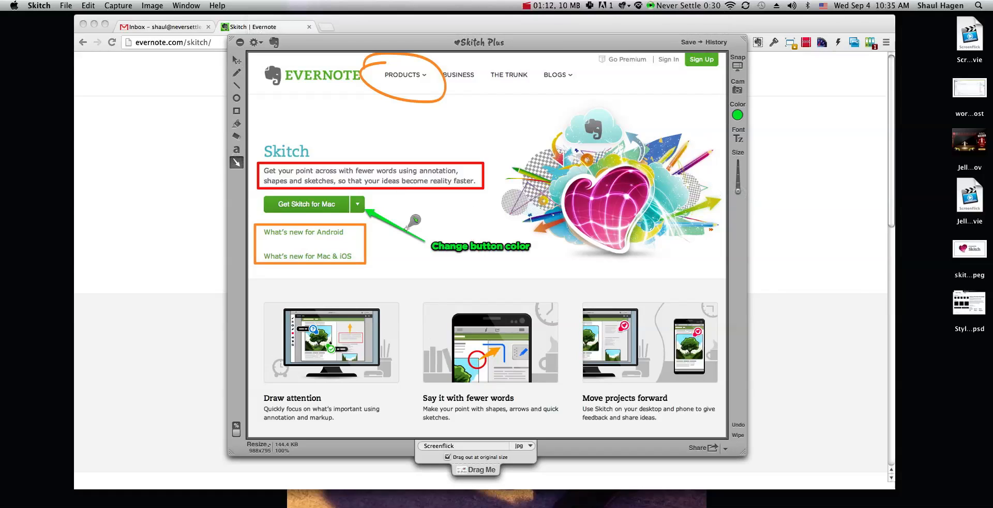
pyautogui.moveTo(444, 215); pyautogui.dragTo(368, 196)
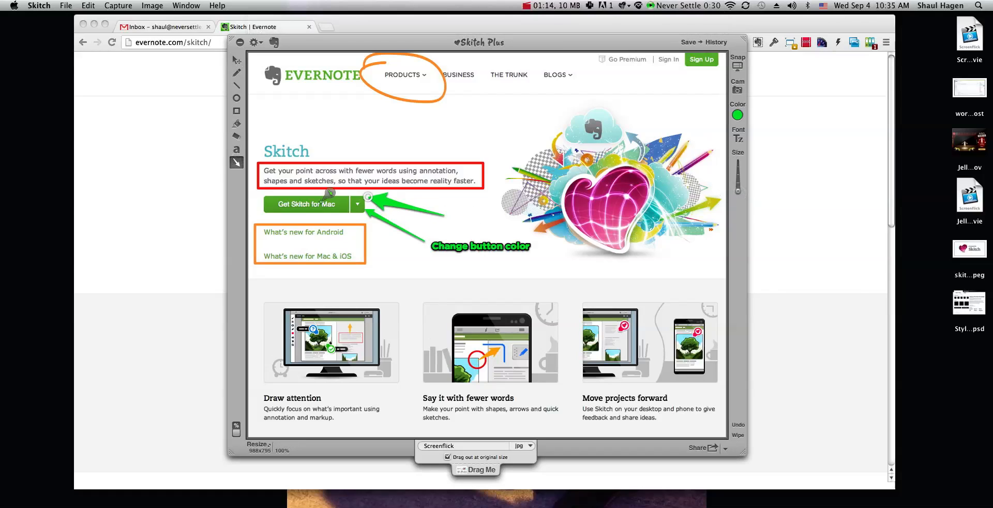
# Step: Delete the thin arrow and reposition the caption and thick arrow so they point at the "Get Skitch for Mac" button
pyautogui.click(237, 60)
pyautogui.click(372, 211)
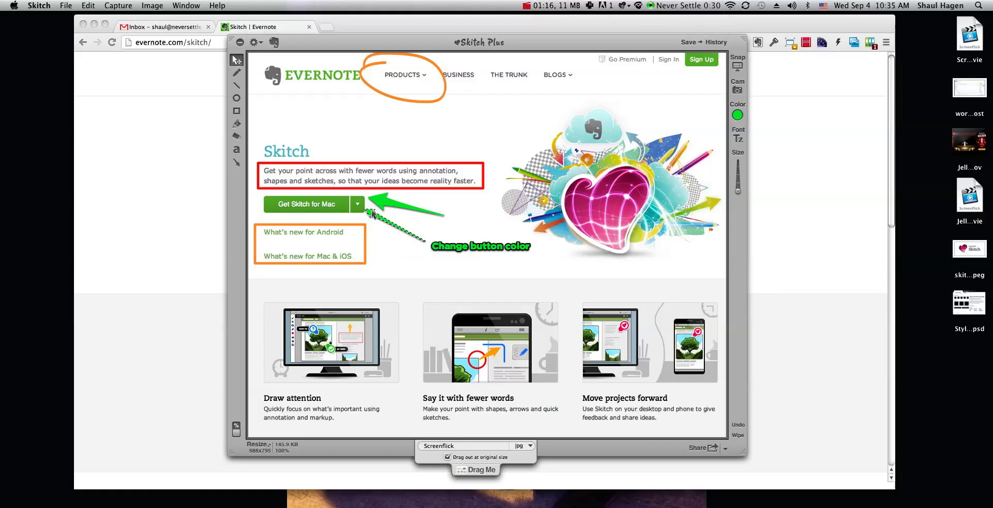
pyautogui.press('BackSpace')
pyautogui.moveTo(477, 240); pyautogui.dragTo(493, 220)
pyautogui.click(472, 260)
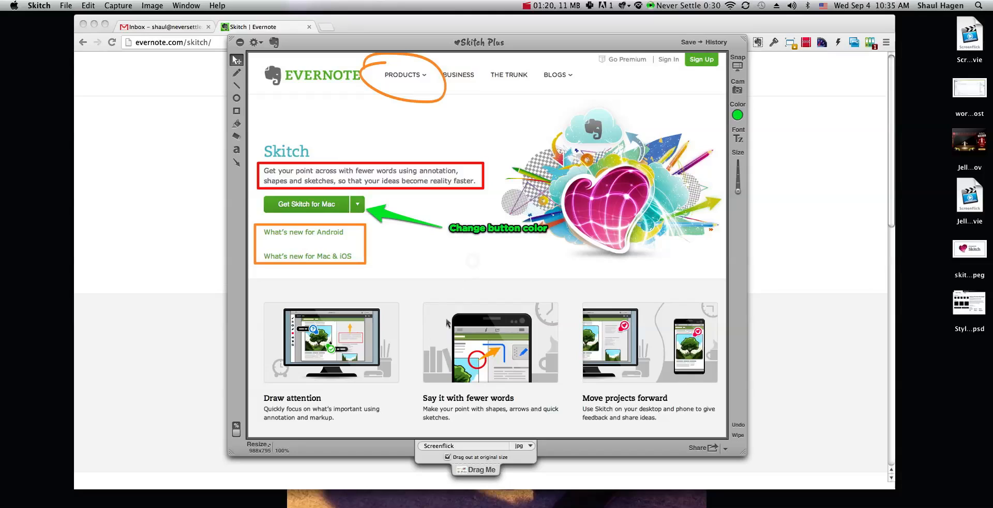
# Step: Name the annotated snapshot "skitch home page" and export it to the desktop as a jpg
pyautogui.doubleClick(440, 446)
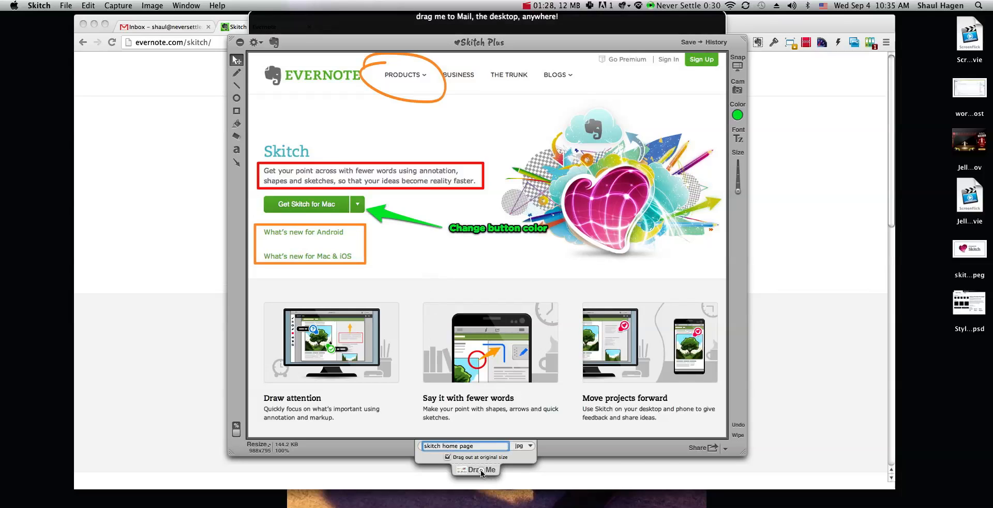
pyautogui.moveTo(481, 471); pyautogui.dragTo(904, 437)
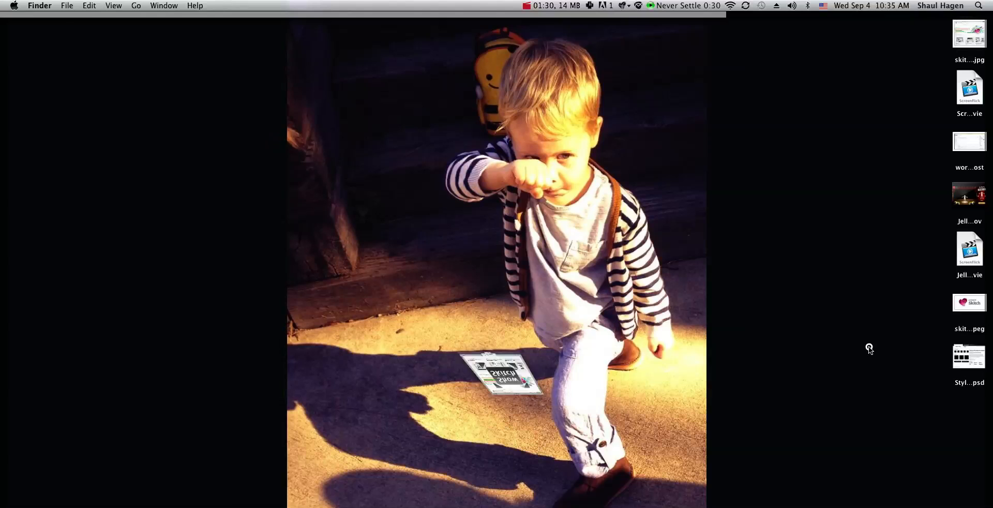
# Step: Preview the exported skitch home page.jpg on the desktop and close the preview
pyautogui.click(969, 32)
pyautogui.press('space')
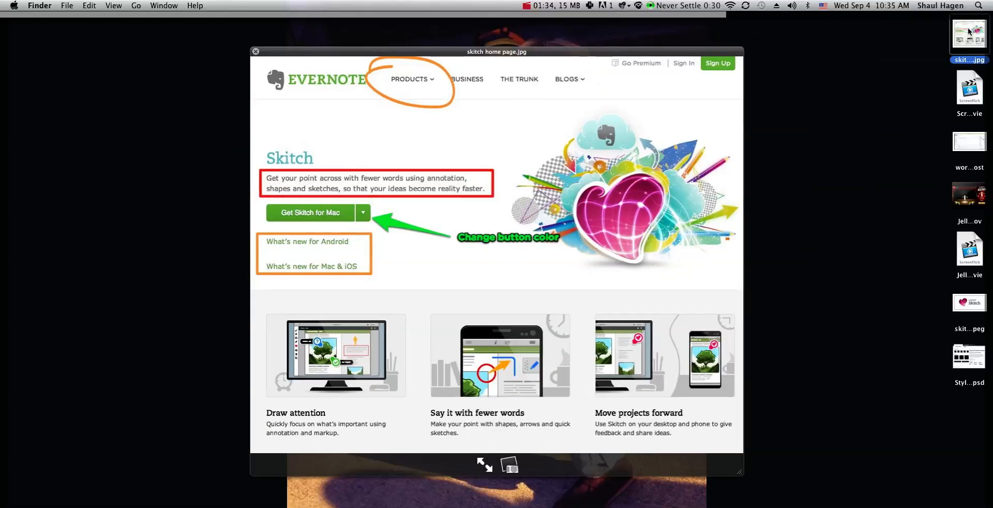
pyautogui.press('space')
# Step: Switch back to Skitch and crop off the lower part of the snapshot just below the "What's new" links
pyautogui.press('super+Tab')
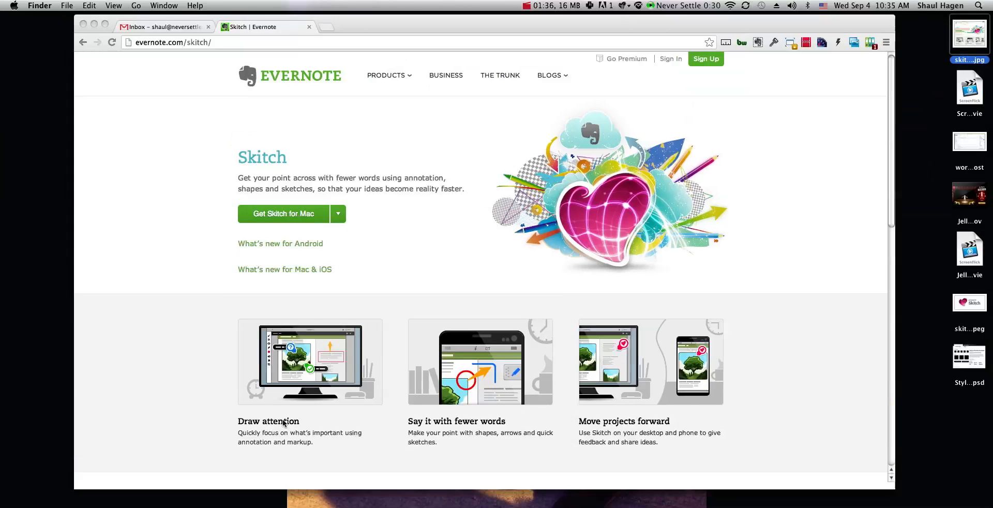
pyautogui.press('super+Tab')
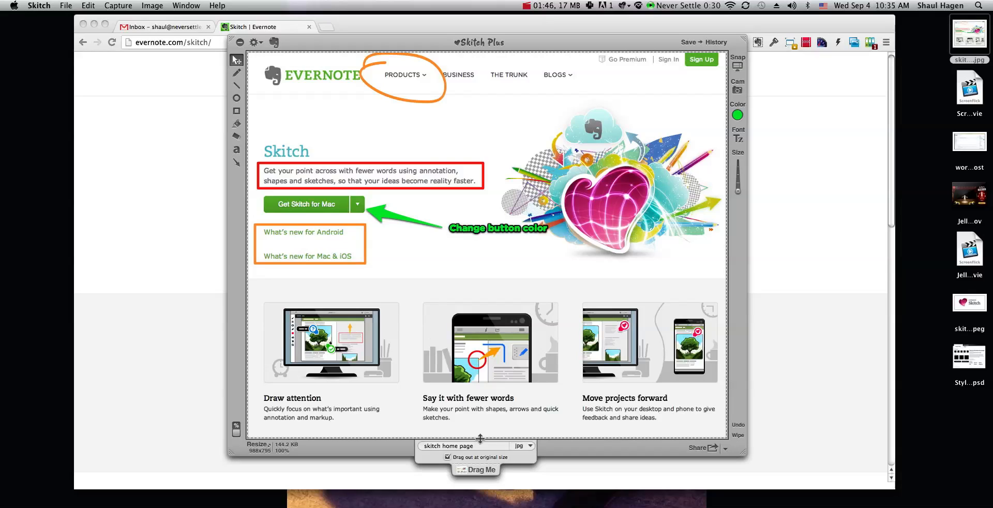
pyautogui.moveTo(479, 438); pyautogui.dragTo(468, 280)
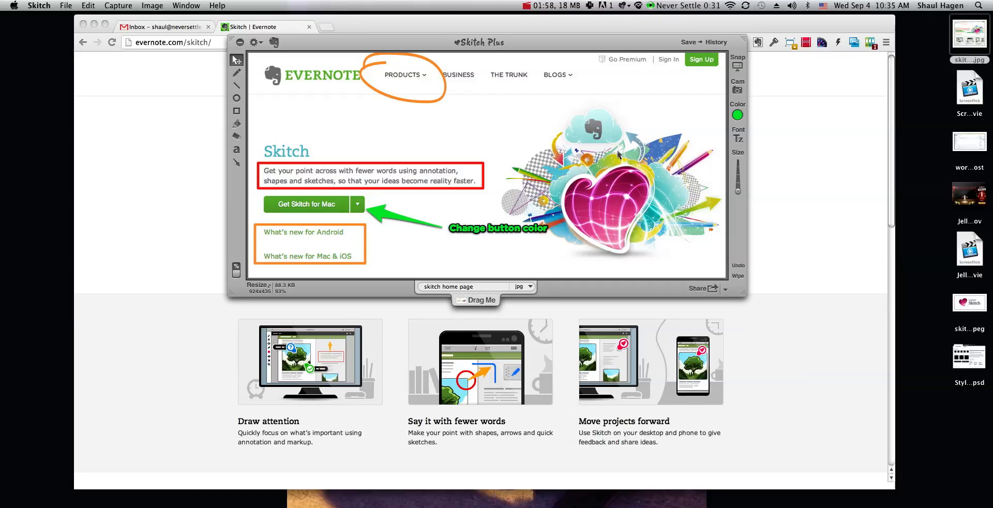
# Step: Move the Skitch window aside, switch to Chrome and open Evernote's BUSINESS page
pyautogui.moveTo(339, 46); pyautogui.dragTo(255, 98)
pyautogui.click(823, 176)
pyautogui.click(162, 43)
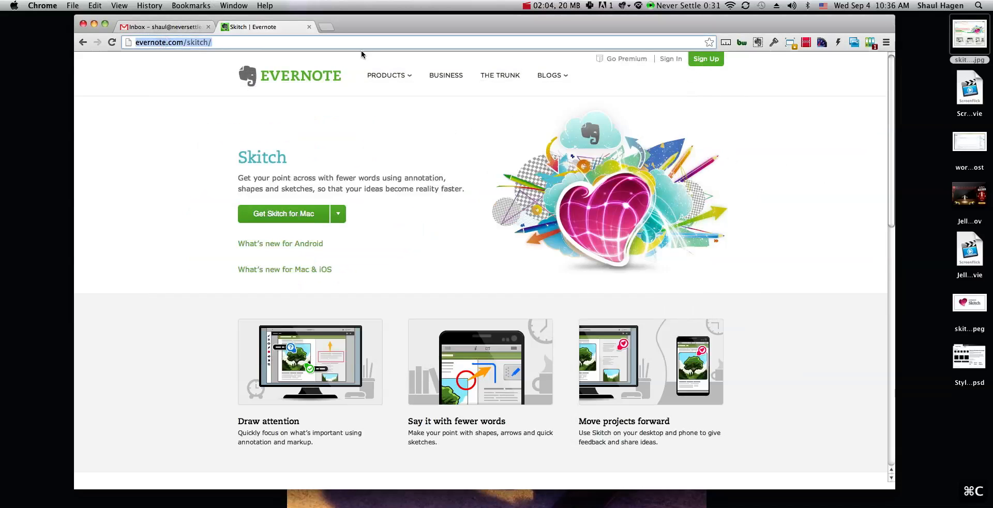
pyautogui.click(439, 76)
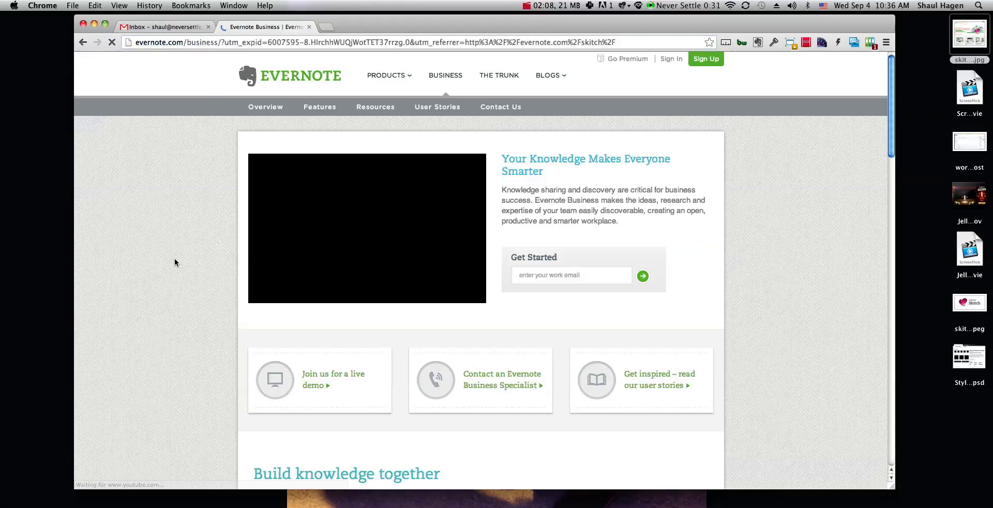
pyautogui.scroll(-15, 175, 260)
pyautogui.scroll(20, 174, 259)
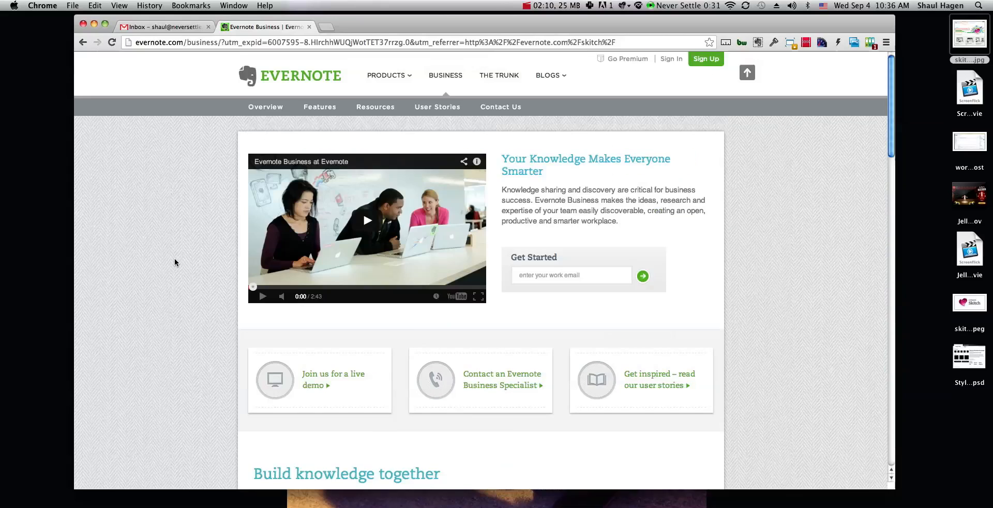
# Step: Copy the Business page's web address and capture the full page in Skitch using Snap from Link
pyautogui.click(198, 43)
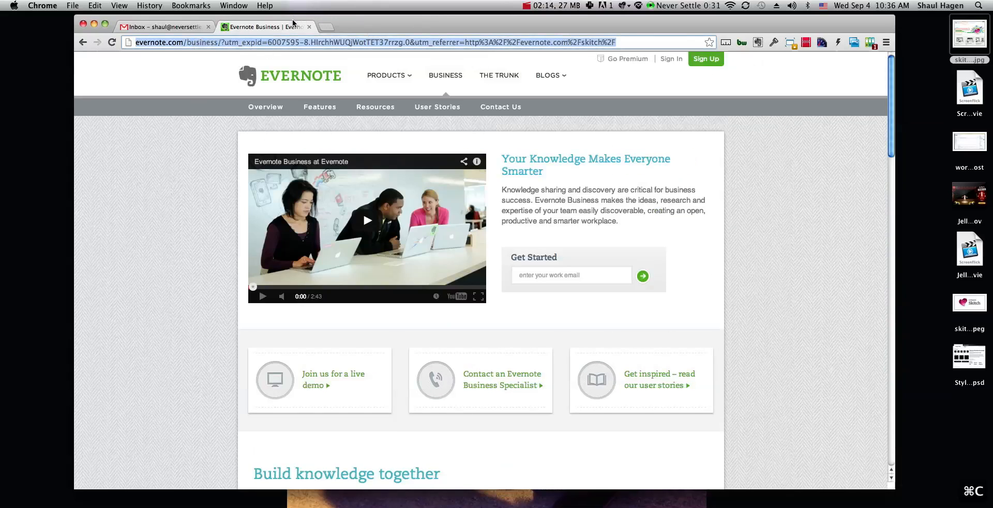
pyautogui.press('super+Tab')
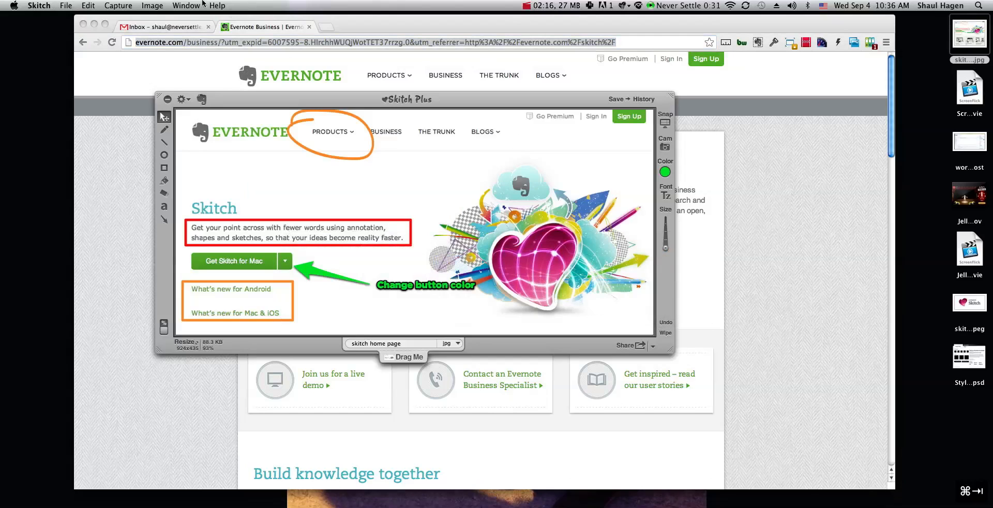
pyautogui.click(119, 5)
pyautogui.click(140, 47)
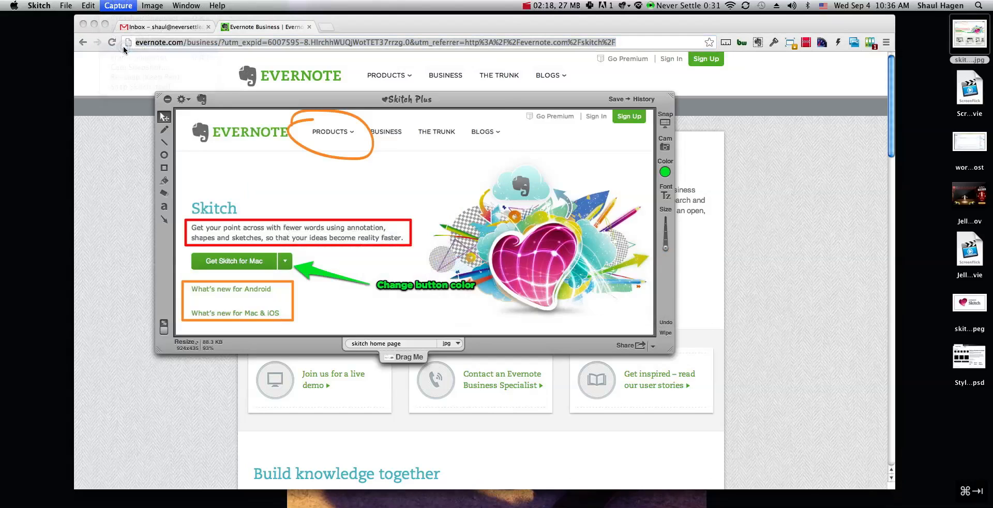
pyautogui.write('http://evernote.com/business/?utm_expid=6007595-8.HIrchhWUQjWotTET37rrzg.0&utm_referrer=http%3A%2F%2Fevernote.com%2Fskitch%2F')
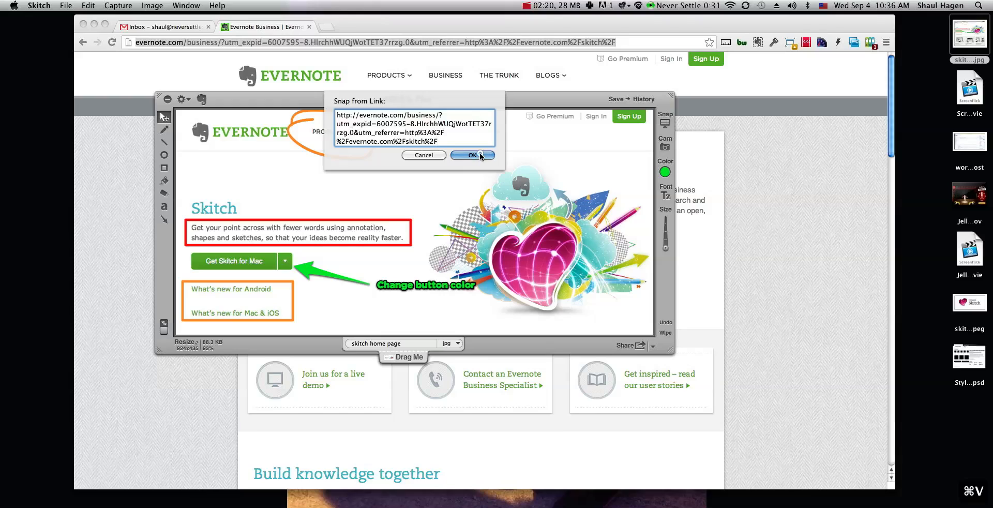
pyautogui.click(479, 155)
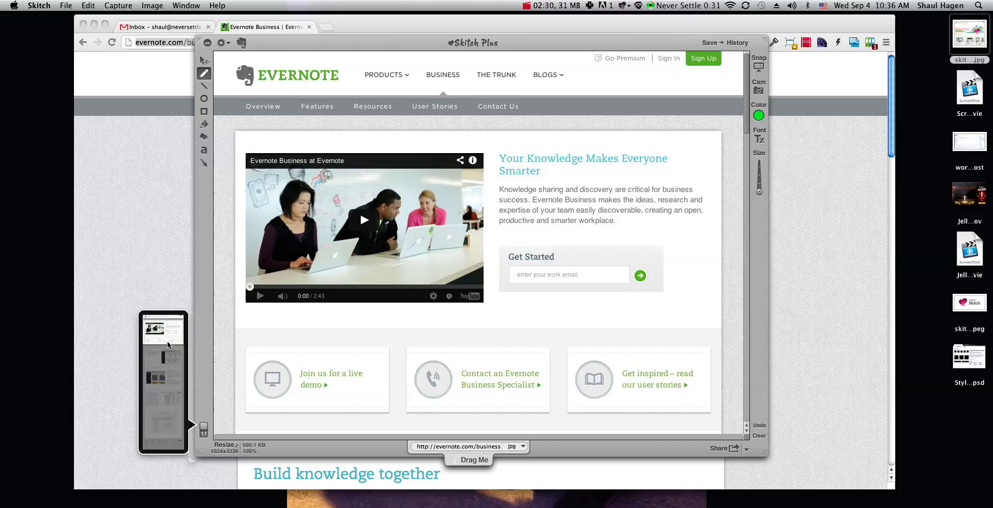
# Step: Look over the Business page capture and fit the whole page into the canvas view
pyautogui.moveTo(168, 345); pyautogui.dragTo(150, 324)
pyautogui.click(204, 428)
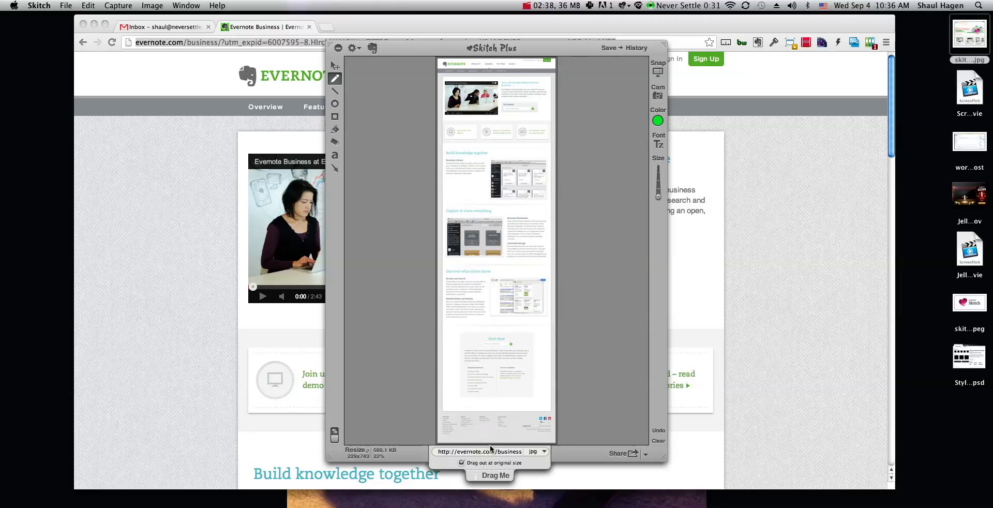
# Step: Crop the Business page capture to end within the "Build knowledge together" section and extend its right edge with blank space to about 1495x1273
pyautogui.moveTo(490, 443); pyautogui.dragTo(492, 242)
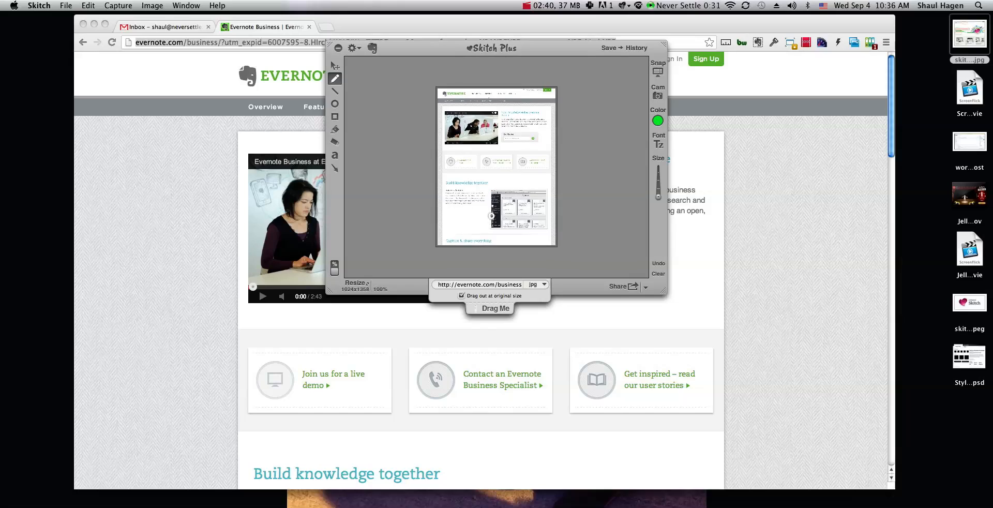
pyautogui.click(492, 207)
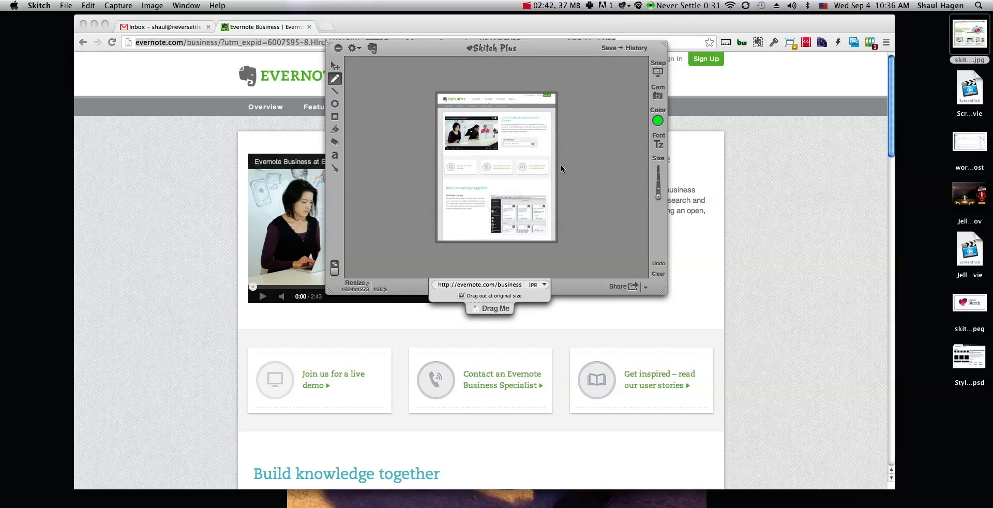
pyautogui.moveTo(557, 168); pyautogui.dragTo(611, 168)
pyautogui.click(334, 266)
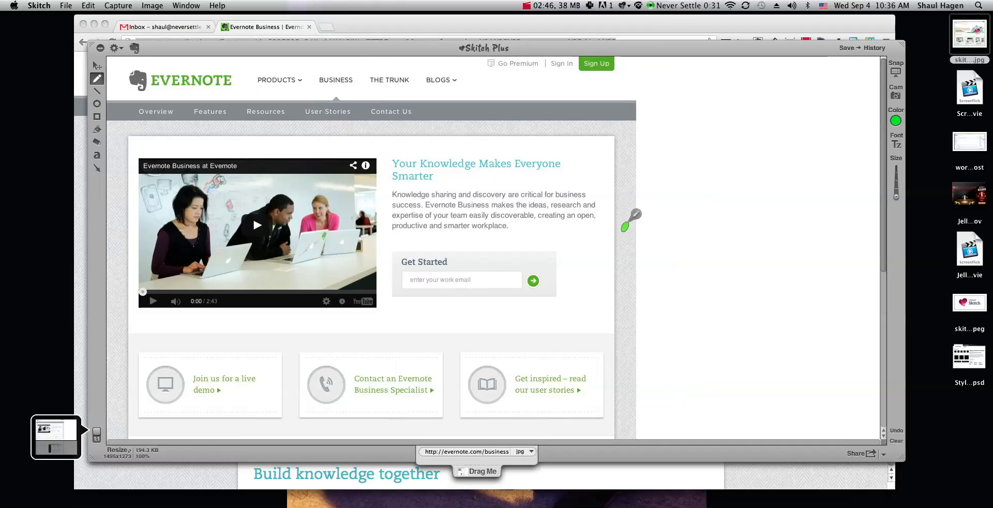
# Step: Draw three green arrows from the blank right margin to the user stories, Business Specialist and live demo boxes
pyautogui.click(97, 168)
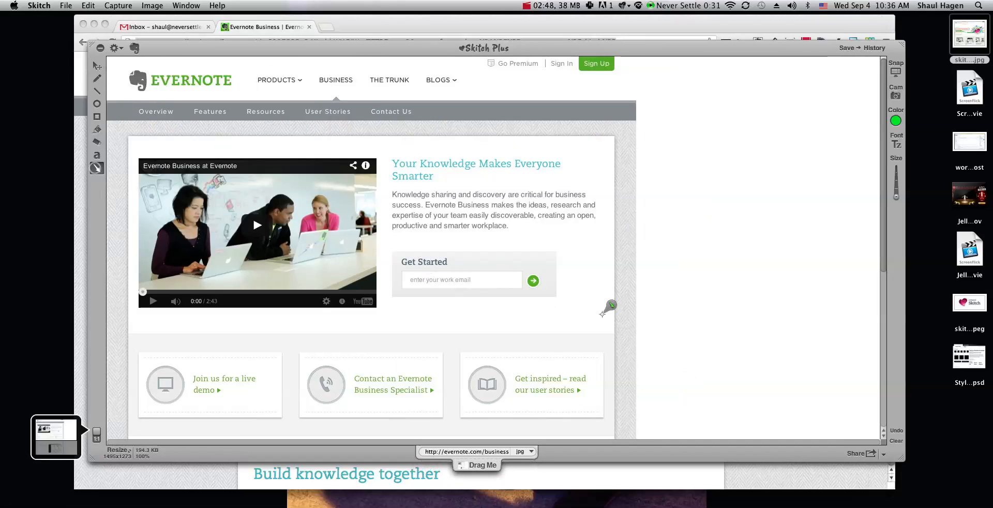
pyautogui.moveTo(677, 286); pyautogui.dragTo(552, 371)
pyautogui.moveTo(665, 248); pyautogui.dragTo(414, 357)
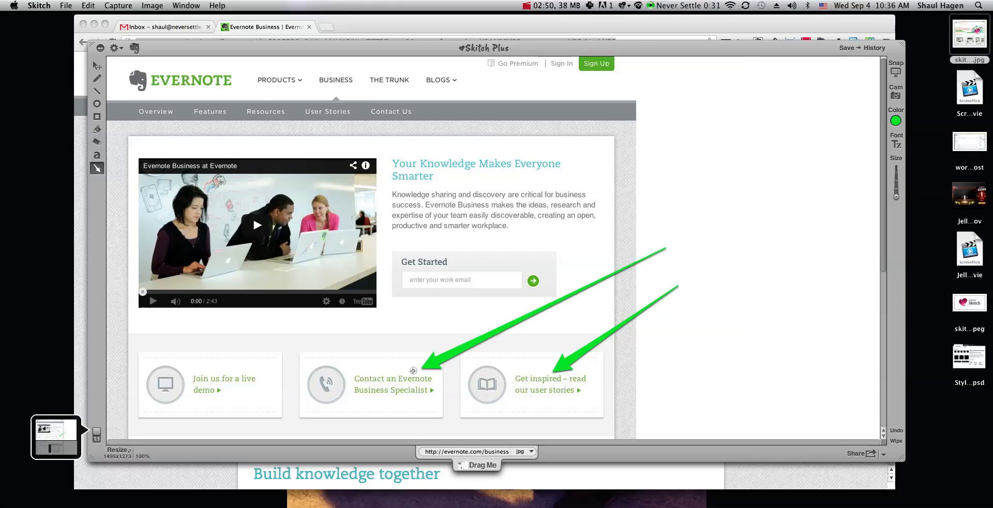
pyautogui.moveTo(661, 206); pyautogui.dragTo(253, 361)
pyautogui.press('r')
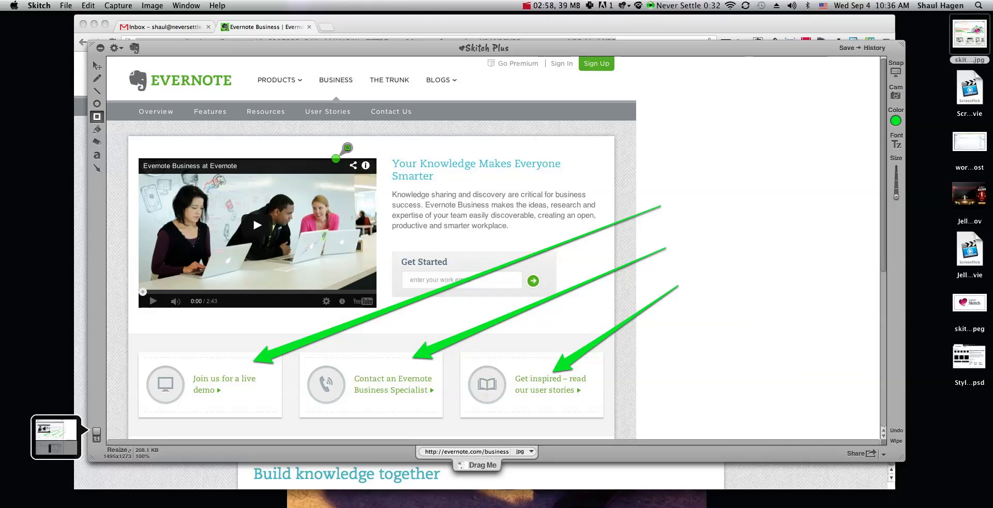
# Step: Hide Skitch and preview the WordPress post screenshot stored on the desktop
pyautogui.press('super+h')
pyautogui.click(969, 142)
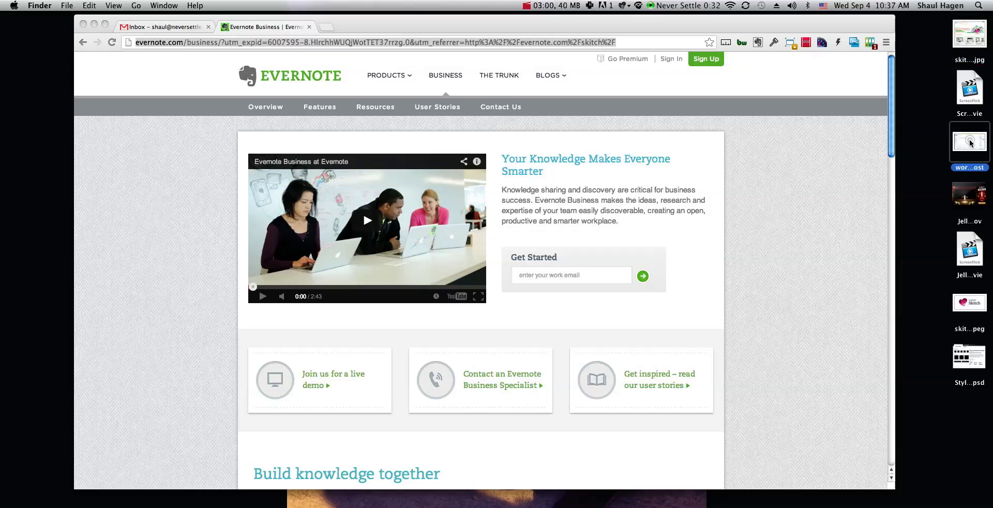
pyautogui.press('space')
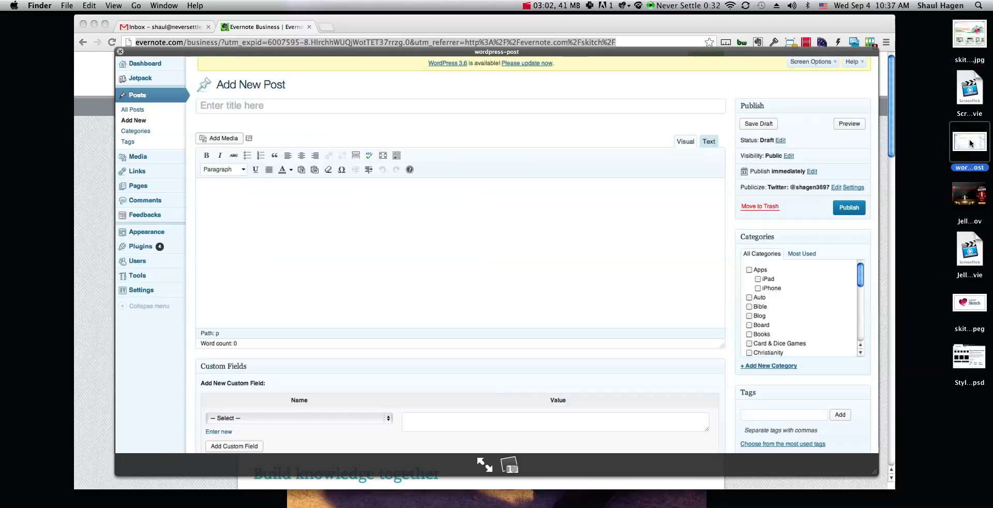
pyautogui.press('space')
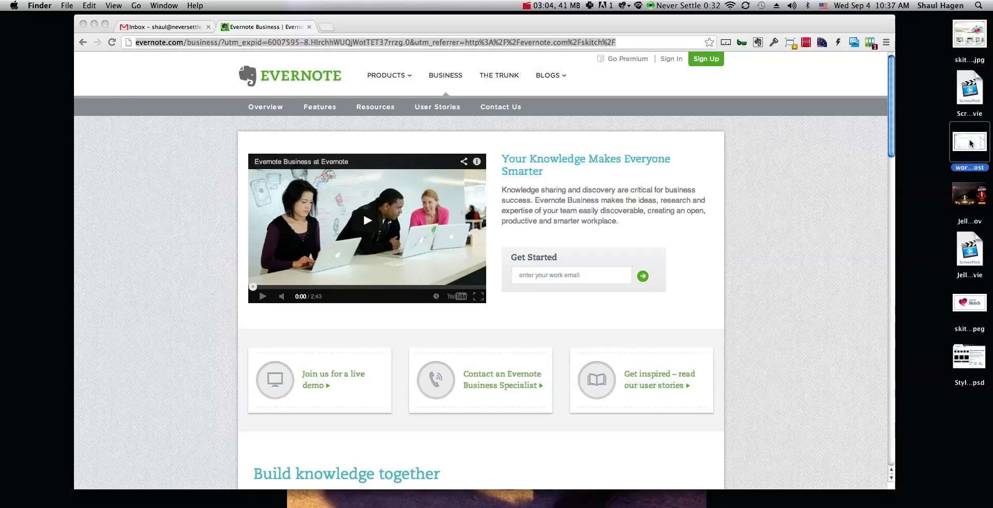
pyautogui.click(923, 133)
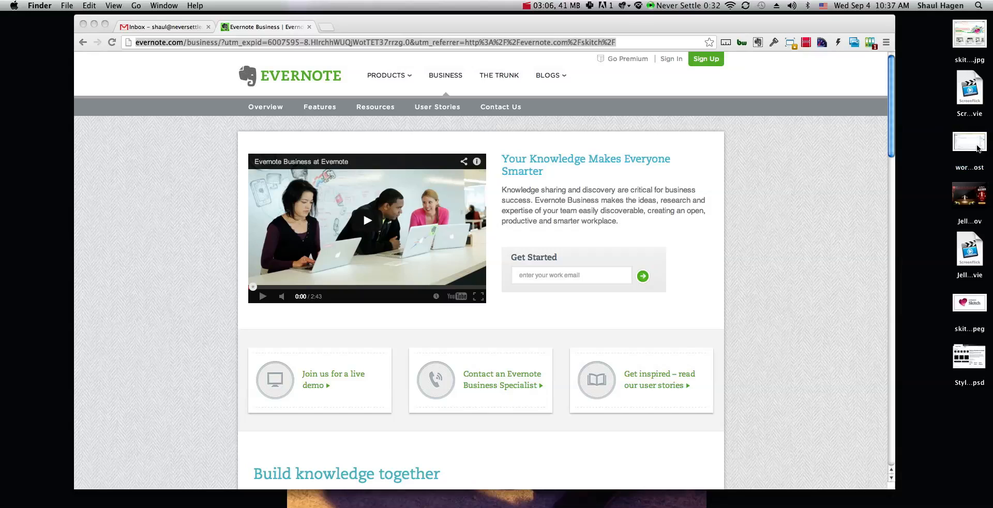
# Step: Switch back to Skitch and load the WordPress post screenshot from the desktop onto the canvas
pyautogui.press('super+Tab')
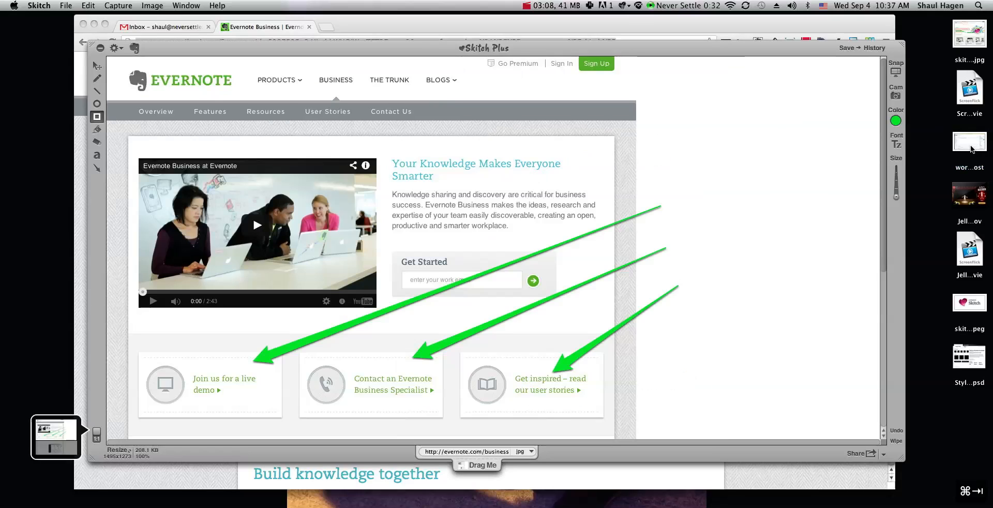
pyautogui.moveTo(971, 150); pyautogui.dragTo(598, 326)
pyautogui.moveTo(420, 51); pyautogui.dragTo(423, 24)
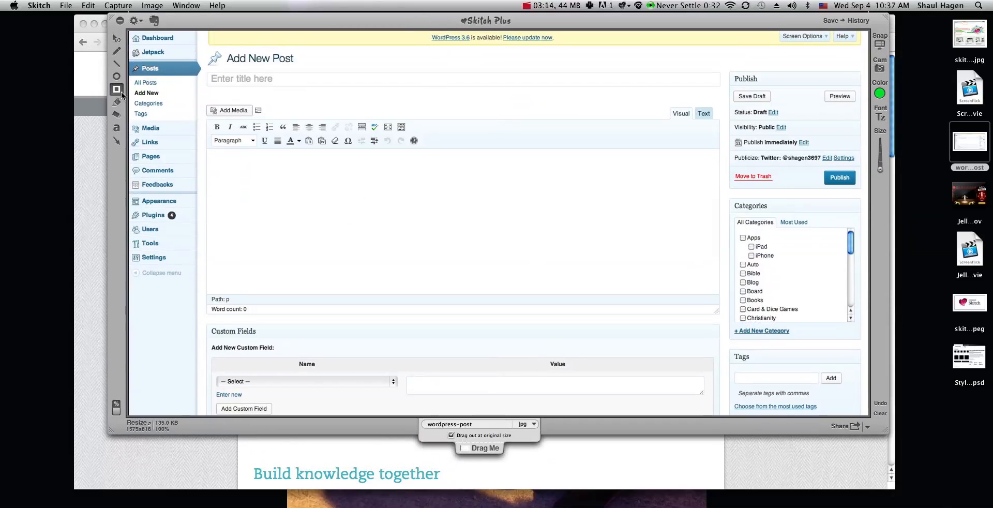
# Step: Draw an orange arrow pointing at the Posts menu entry and an orange rectangle around the blue Publish button
pyautogui.click(114, 141)
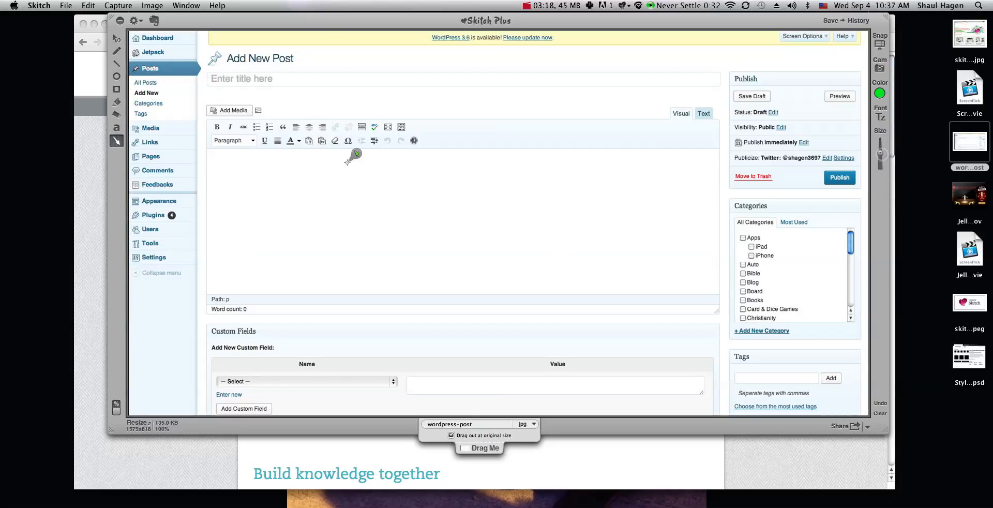
pyautogui.click(880, 93)
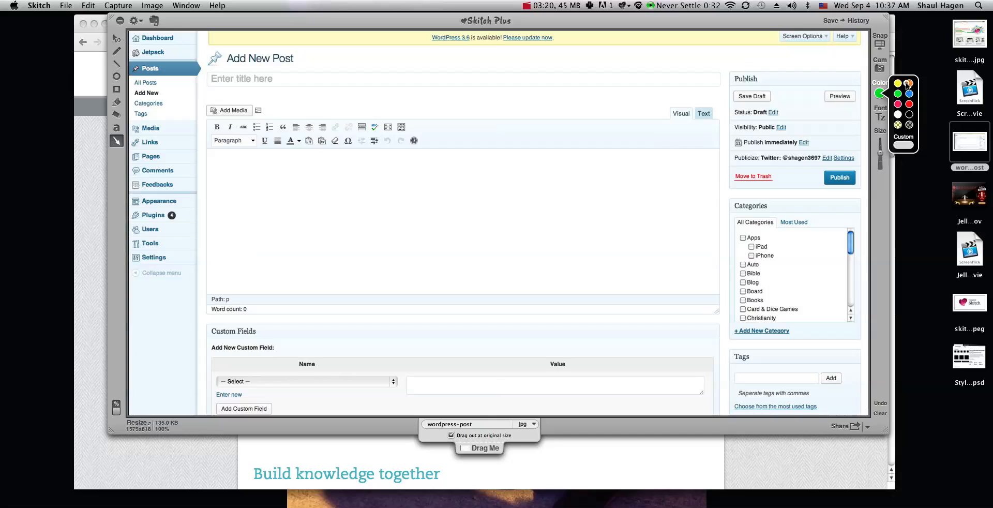
pyautogui.click(908, 84)
pyautogui.moveTo(261, 98); pyautogui.dragTo(189, 63)
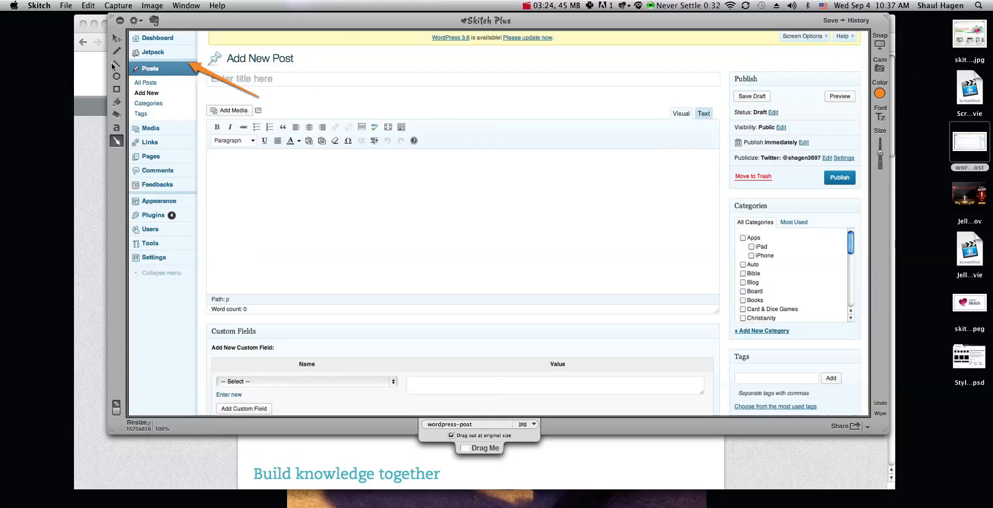
pyautogui.click(116, 89)
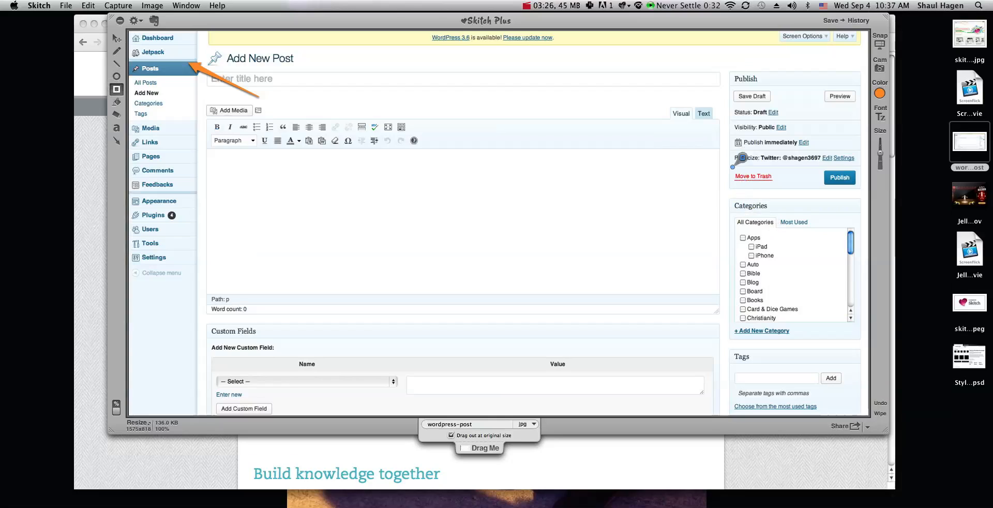
pyautogui.moveTo(816, 165); pyautogui.dragTo(862, 190)
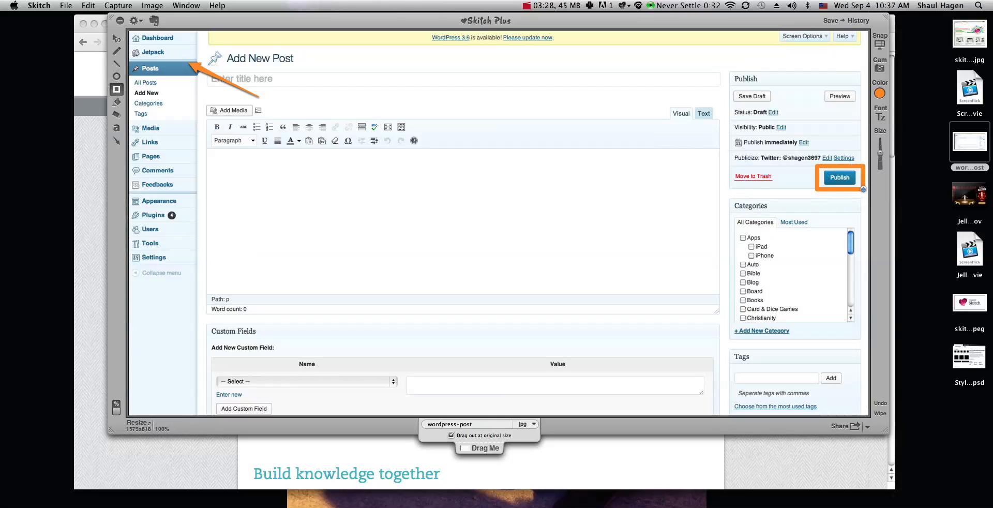
# Step: Add the orange text "this is where the content goes" inside the empty post editor area
pyautogui.click(116, 127)
pyautogui.click(261, 205)
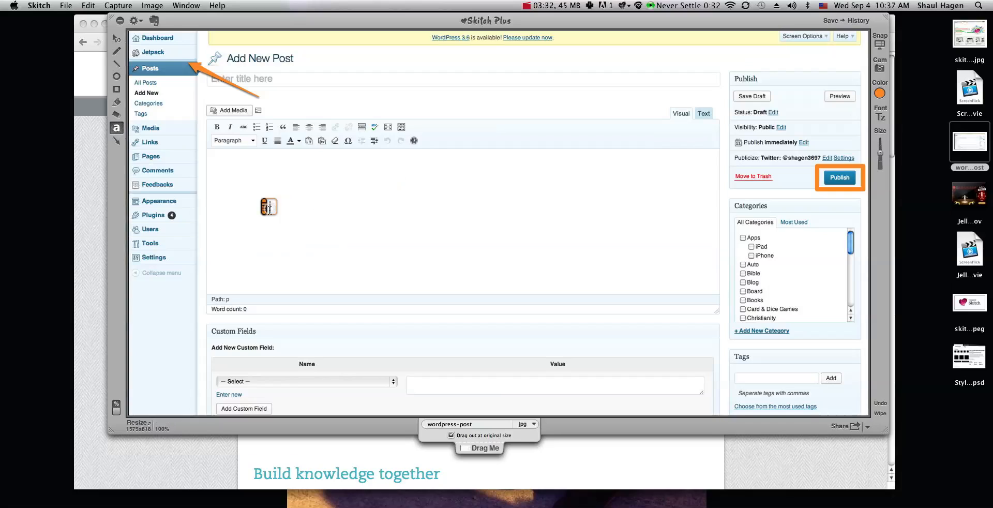
pyautogui.write('this is where th')
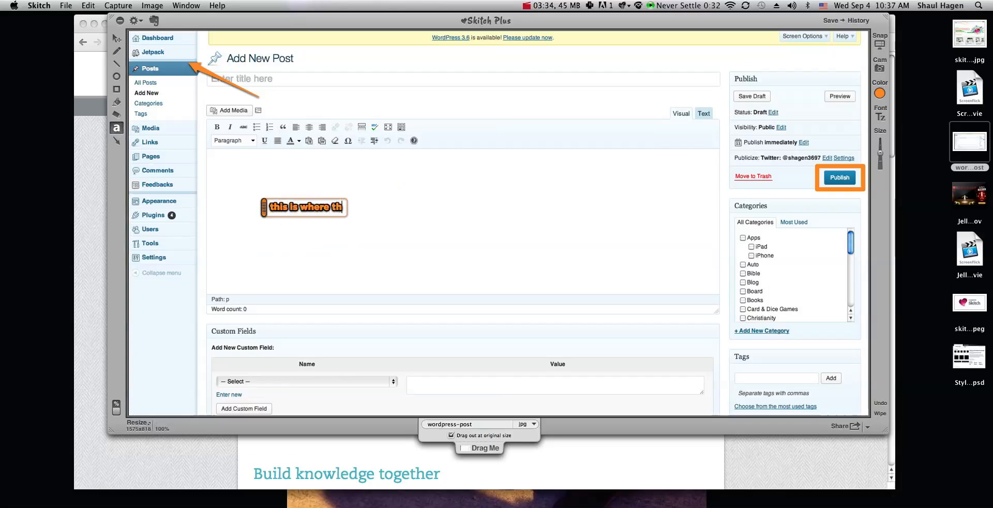
pyautogui.write('e content goes')
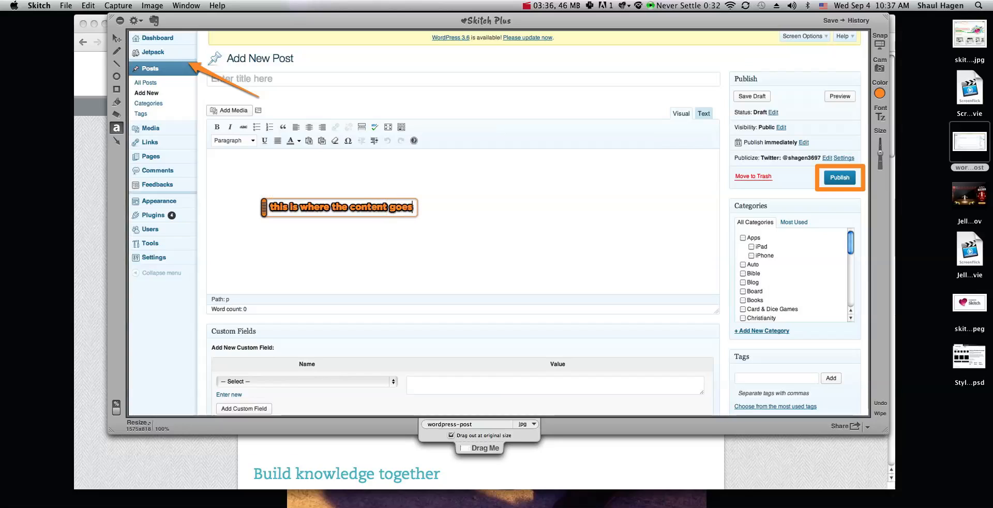
pyautogui.click(117, 38)
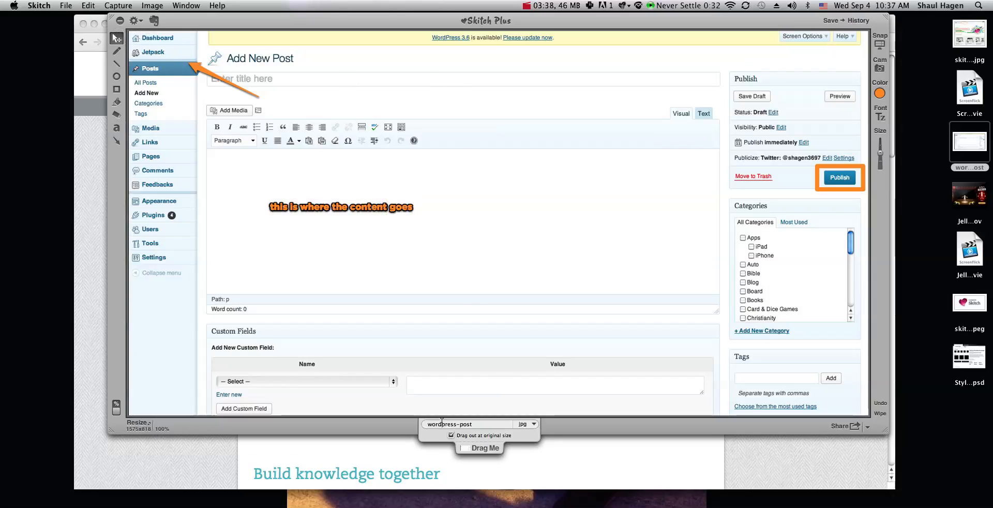
# Step: Save the annotated wordpress-post image to History and reopen the skitch home page snapshot from there
pyautogui.doubleClick(463, 424)
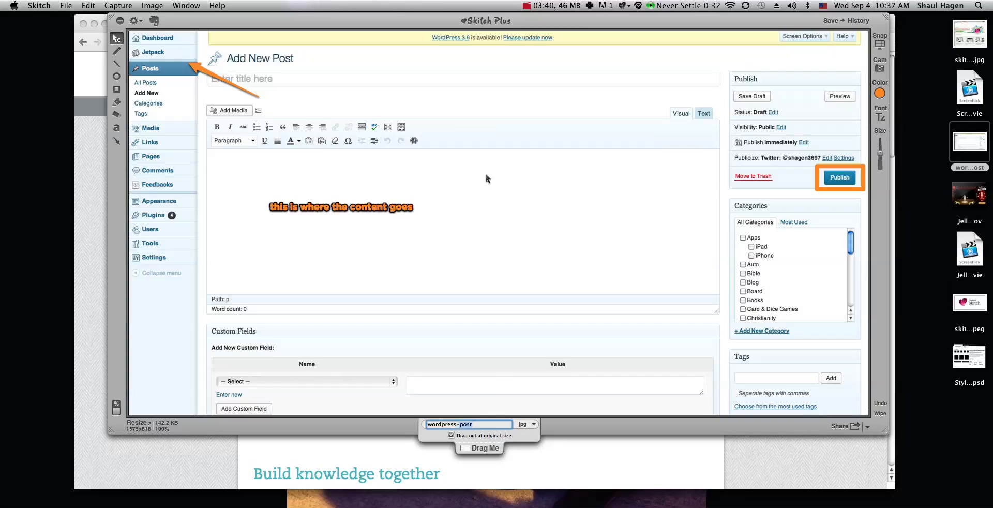
pyautogui.click(827, 21)
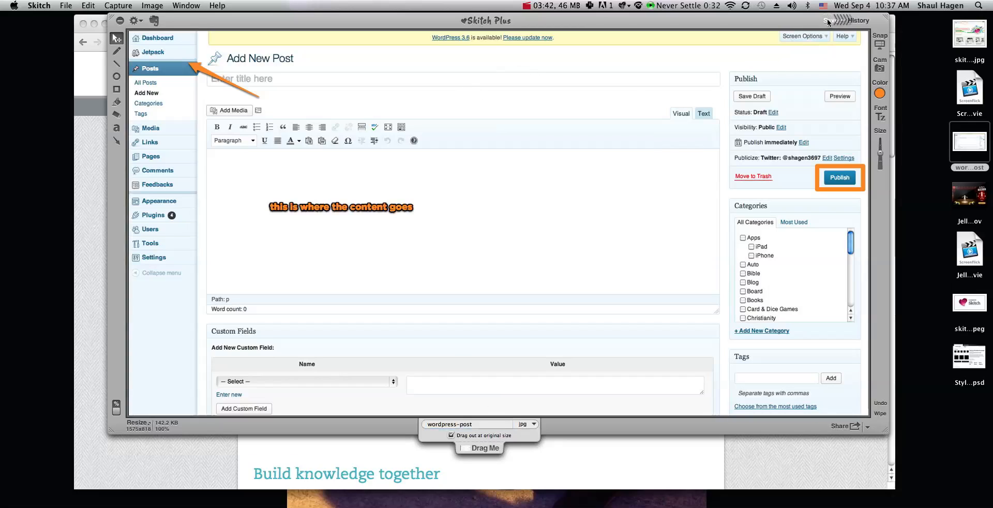
pyautogui.click(857, 20)
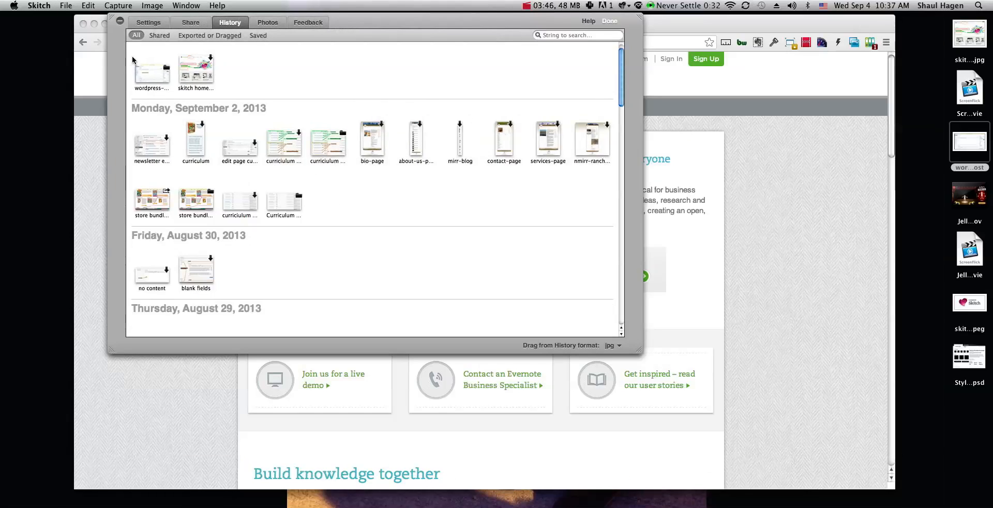
pyautogui.click(204, 69)
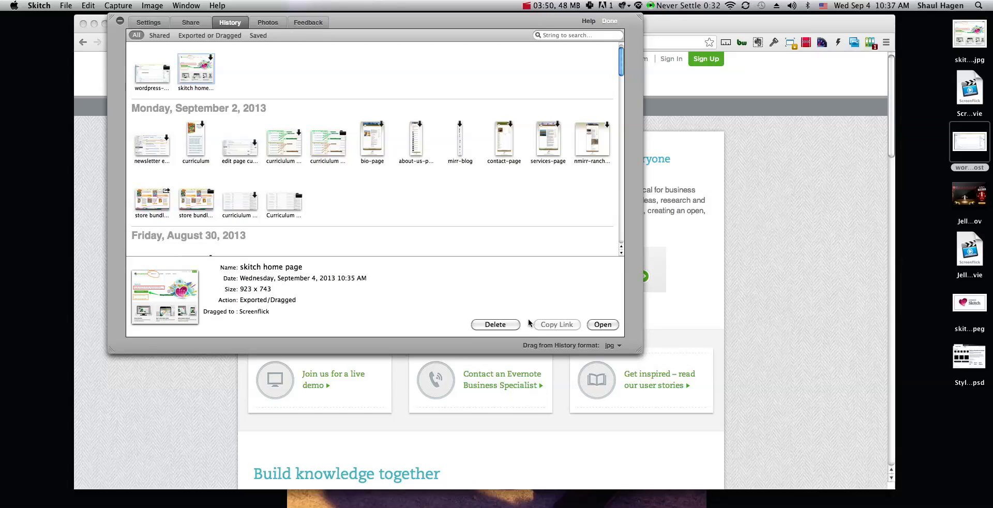
pyautogui.doubleClick(187, 73)
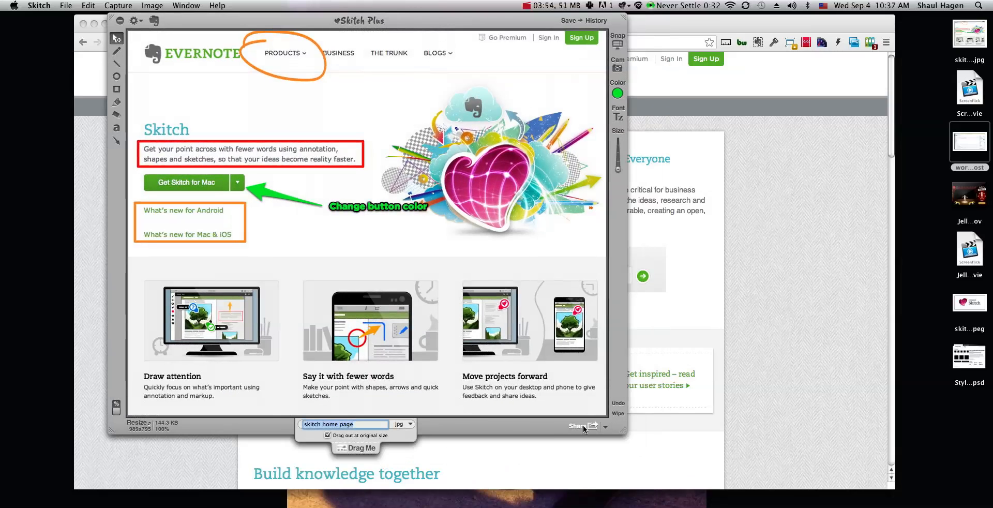
# Step: Share the skitch home page snapshot to Evernote, choosing Always Allow for the keychain access
pyautogui.click(583, 427)
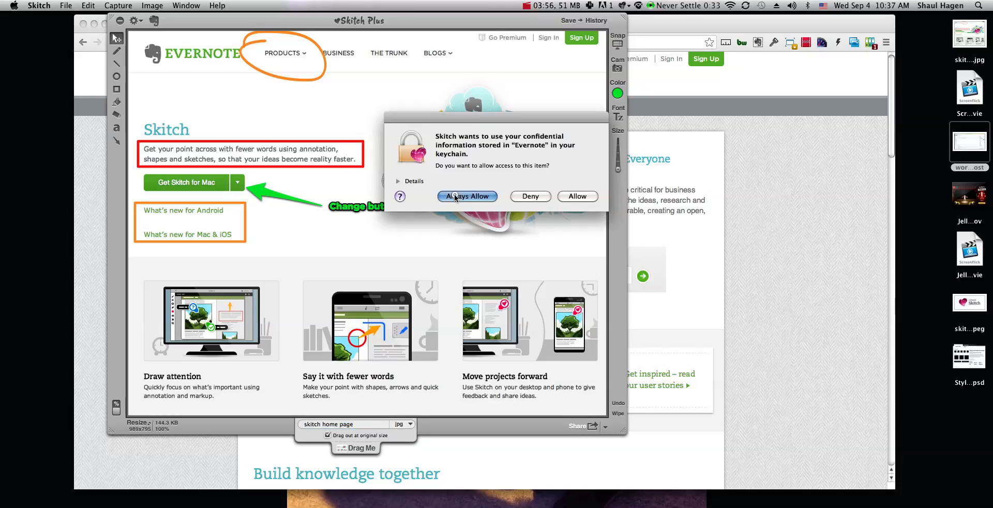
pyautogui.click(454, 197)
pyautogui.click(449, 197)
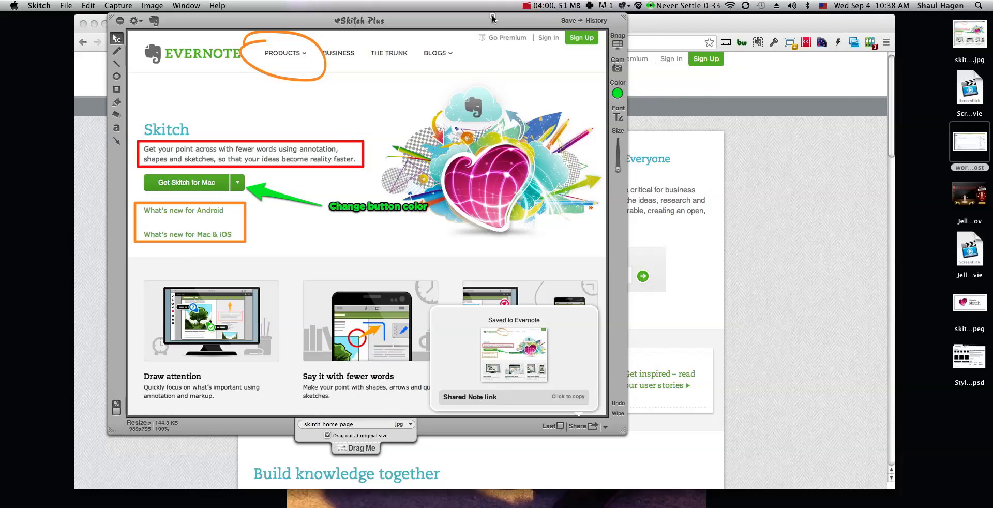
# Step: Reposition the Skitch window and open the web link of the newly shared skitch home page entry from History
pyautogui.moveTo(492, 18); pyautogui.dragTo(603, 31)
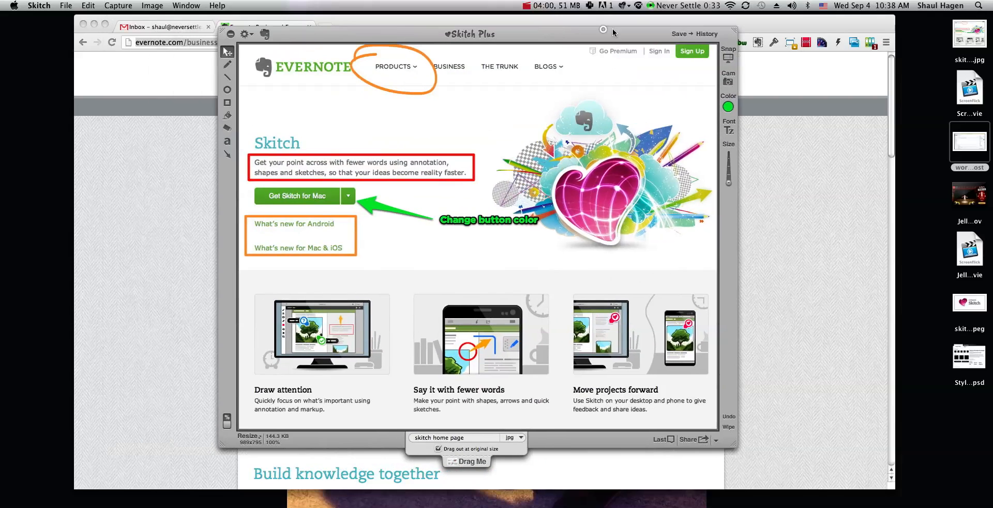
pyautogui.click(699, 35)
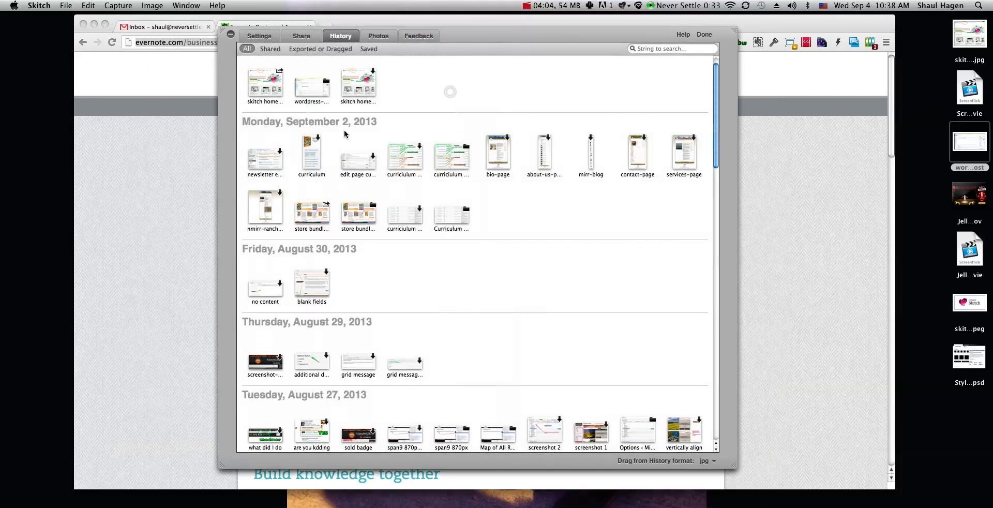
pyautogui.click(254, 77)
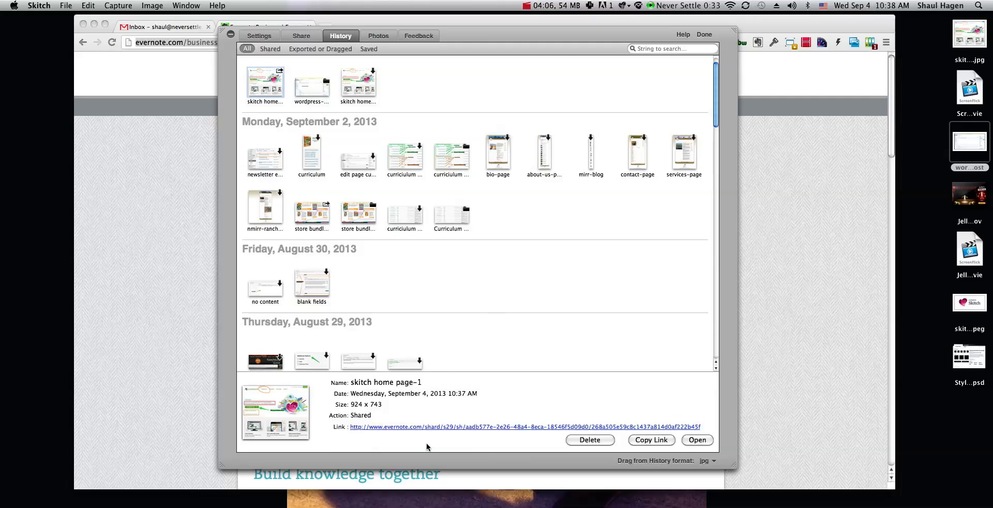
pyautogui.click(416, 426)
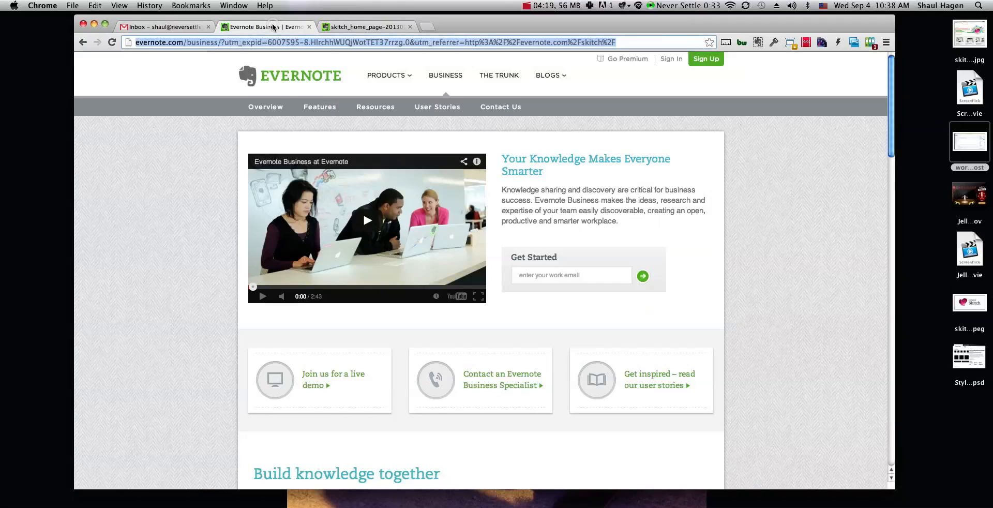
# Step: Return to the Evernote Business tab, then switch back to Skitch and close History to show the home page snapshot
pyautogui.click(274, 27)
pyautogui.press('super+Tab')
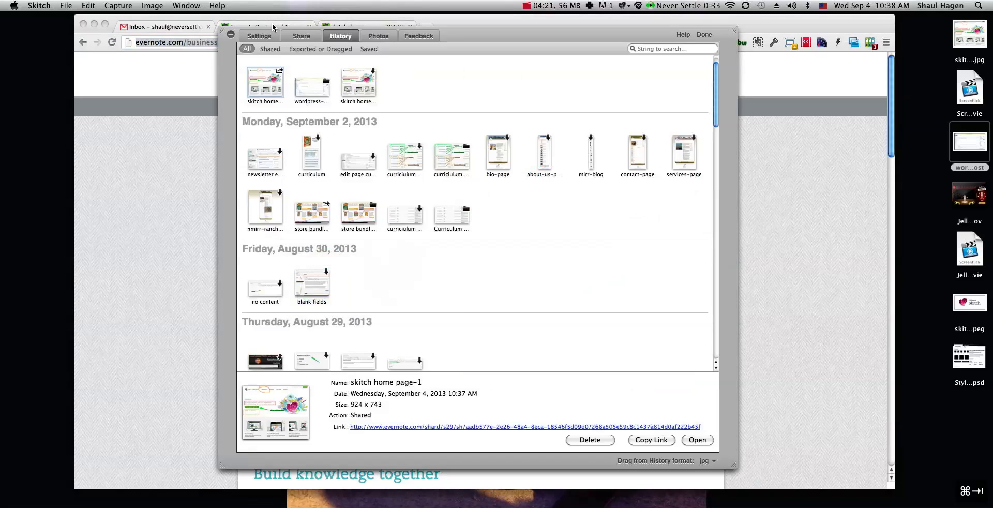
pyautogui.click(704, 34)
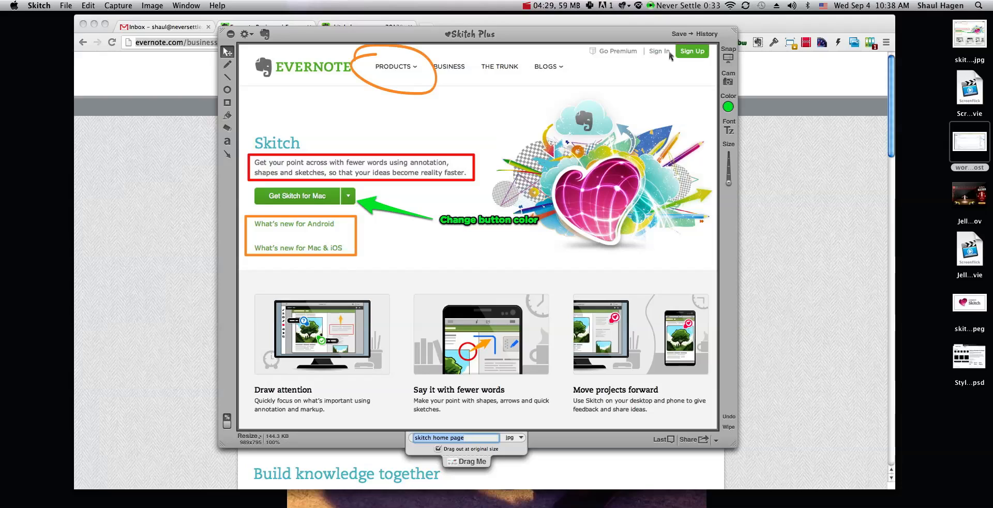
pyautogui.moveTo(526, 27); pyautogui.dragTo(499, 24)
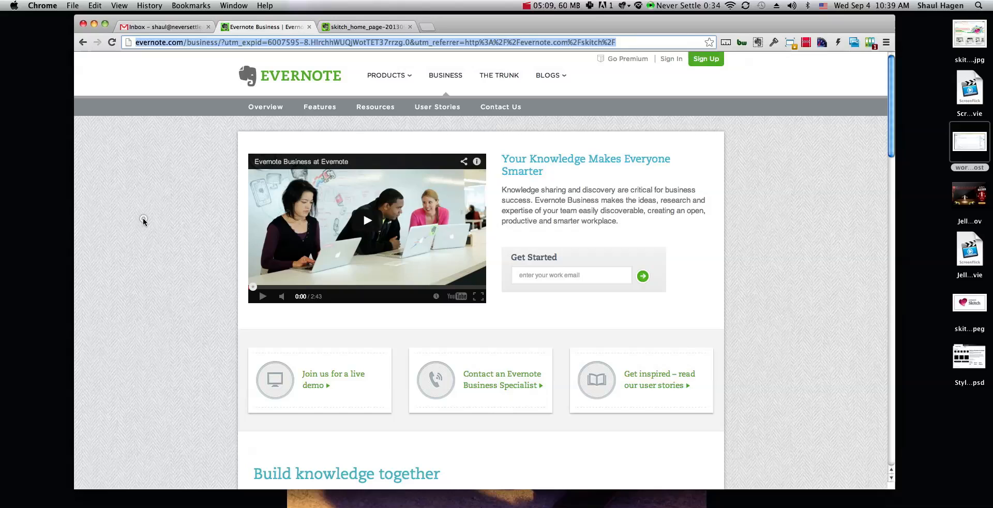
# Step: Go to the Evernote website's home page and open the Skitch product page from there
pyautogui.click(142, 223)
pyautogui.click(265, 81)
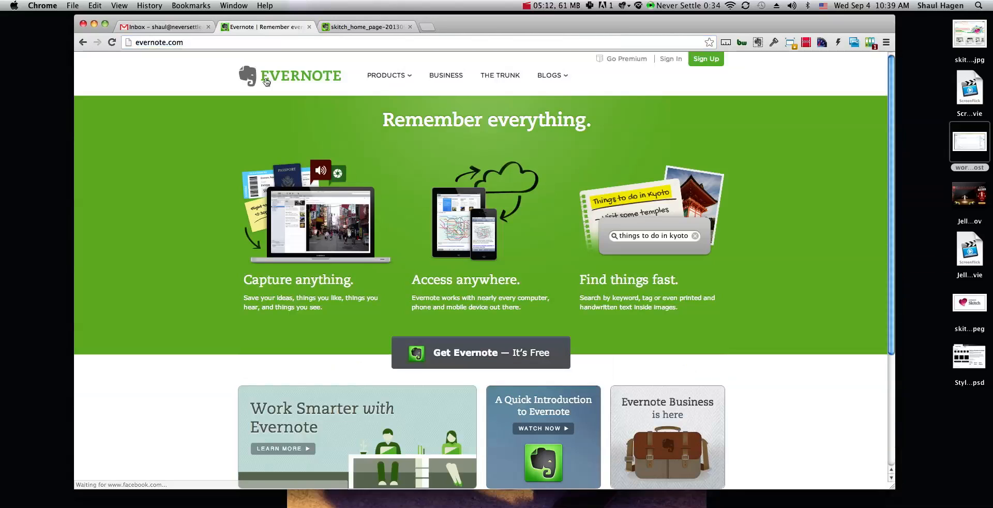
pyautogui.moveTo(386, 75)
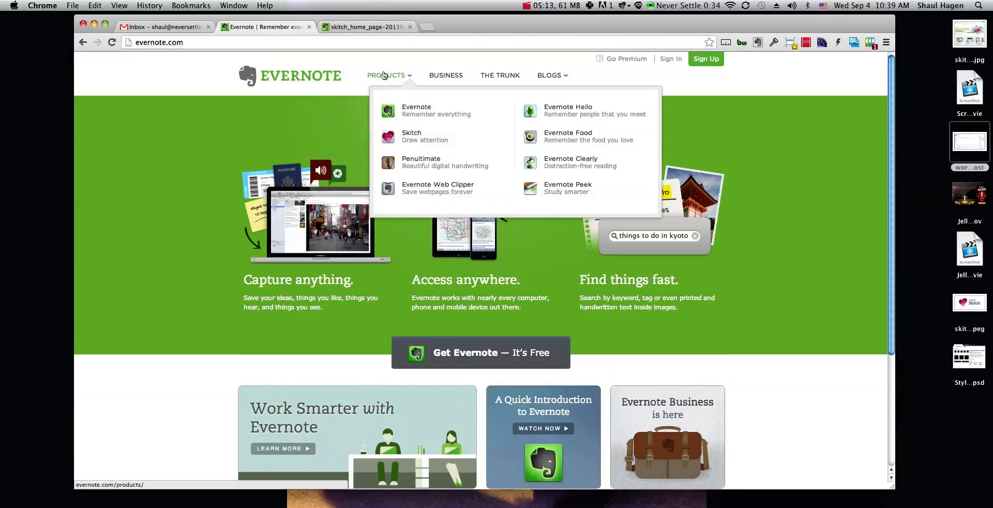
pyautogui.click(409, 141)
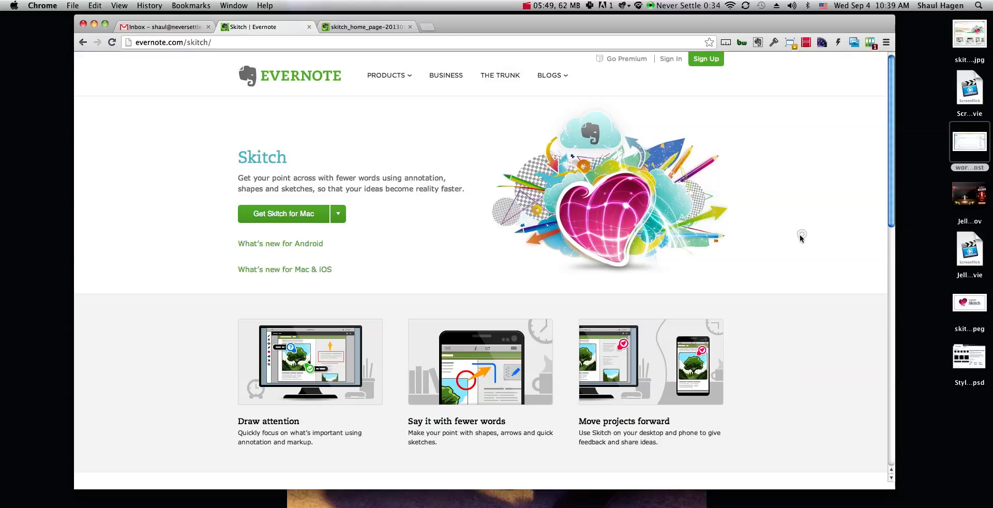
# Step: Switch to Photoshop and capture a countdown Skitch snapshot of the area around its menu bar with the Image menu open
pyautogui.click(318, 505)
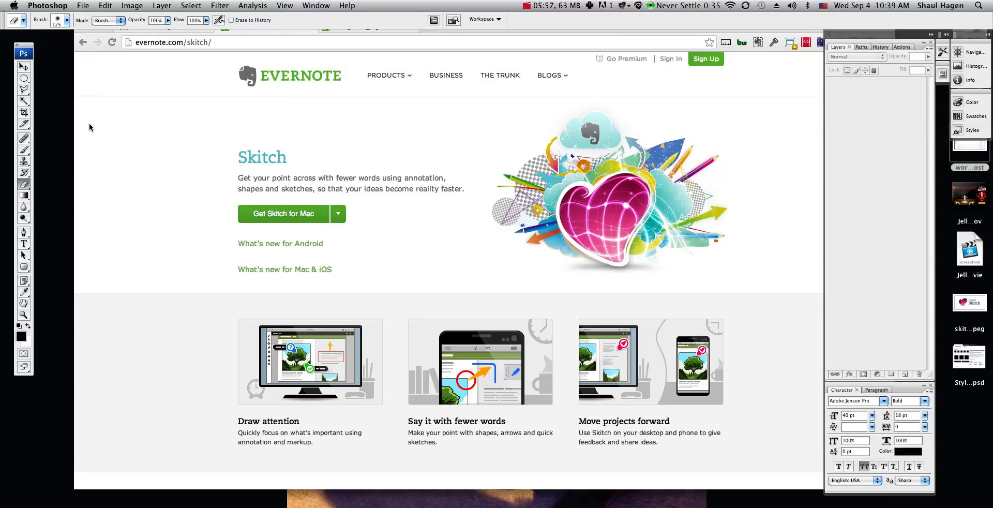
pyautogui.press('super+shift+5')
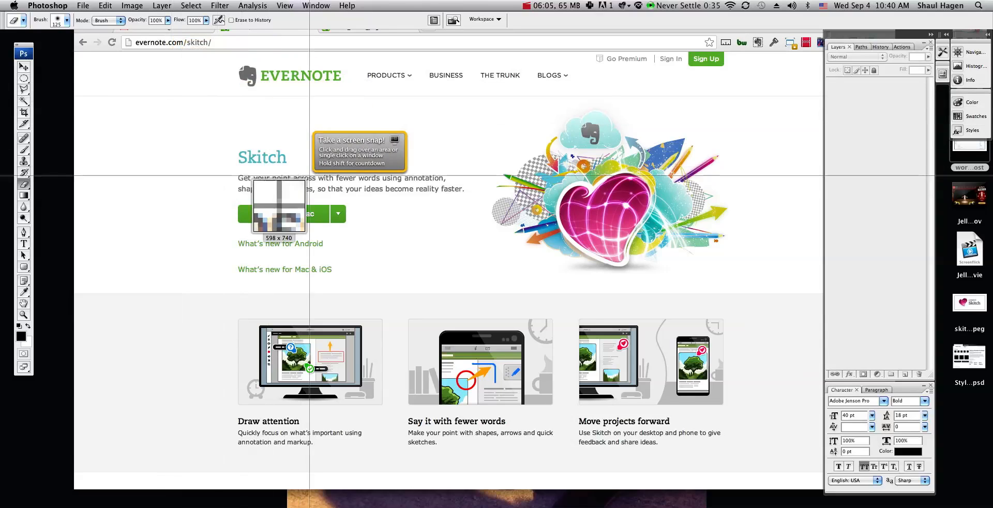
pyautogui.moveTo(397, 250); pyautogui.dragTo(27, 2)
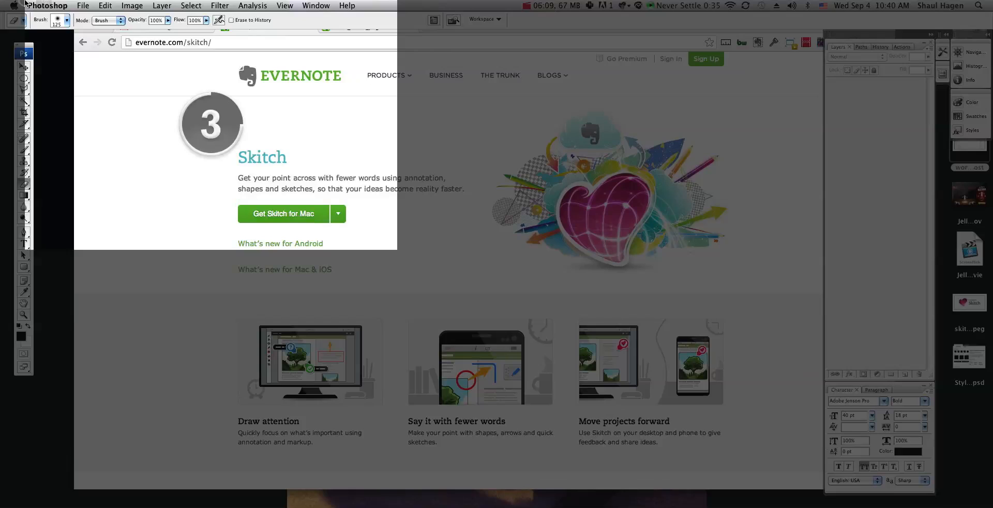
pyautogui.click(132, 6)
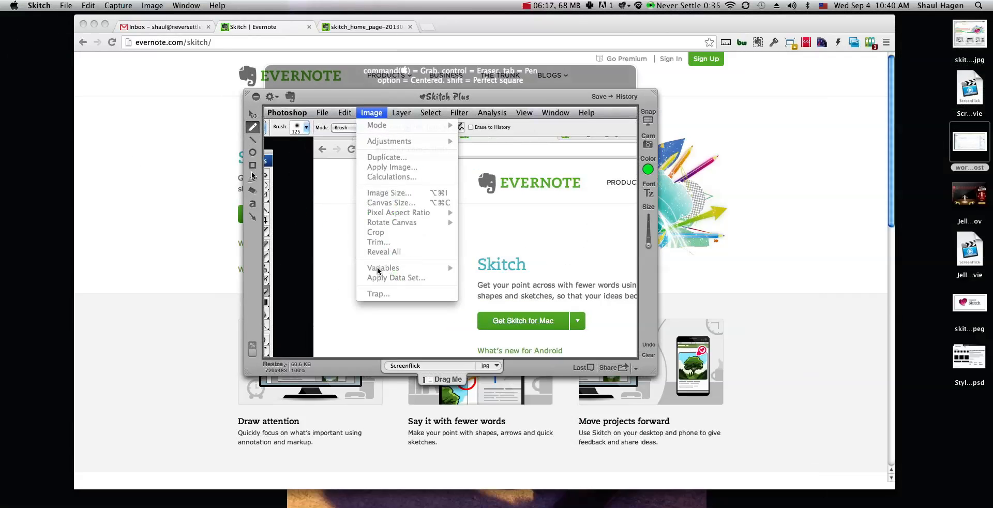
# Step: Draw a green arrow on the Photoshop snapshot pointing at the Variables entry of the Image menu
pyautogui.click(252, 218)
pyautogui.moveTo(483, 239); pyautogui.dragTo(409, 266)
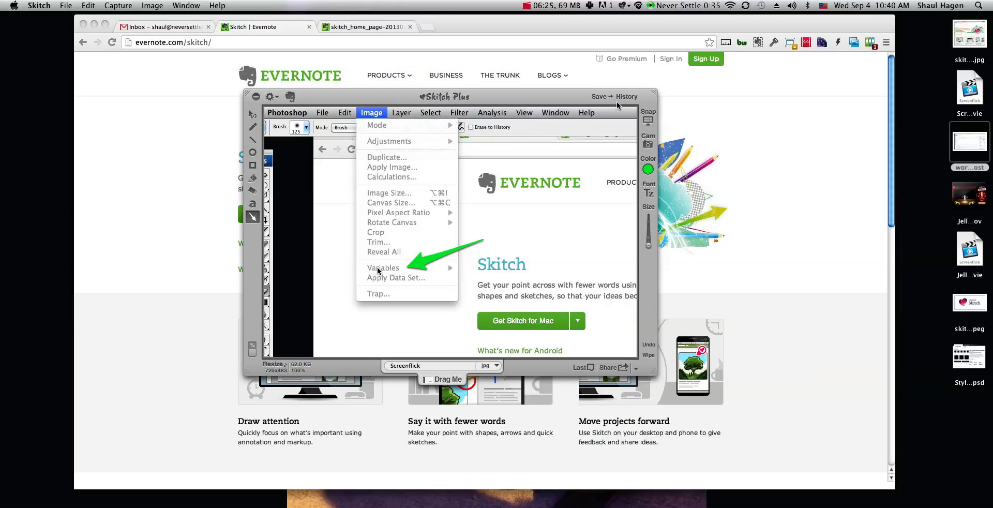
pyautogui.click(552, 5)
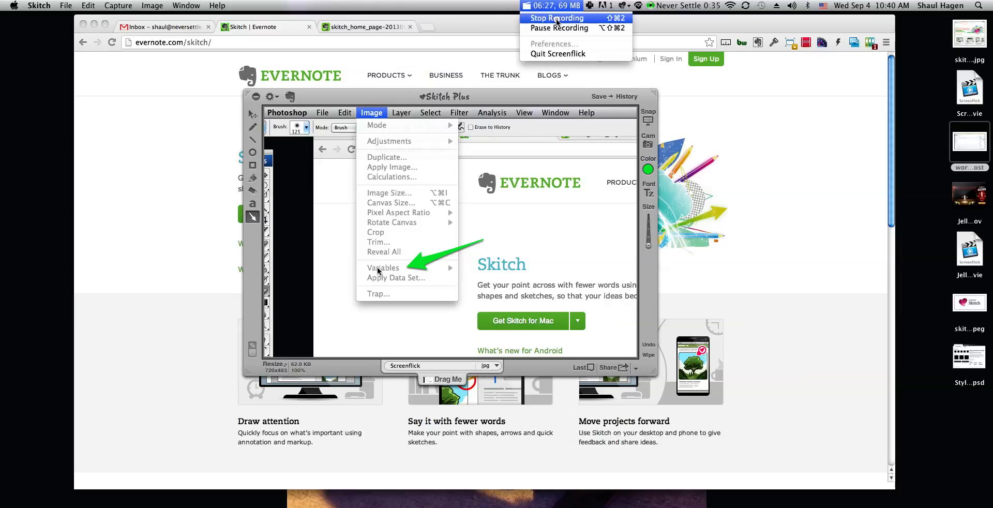